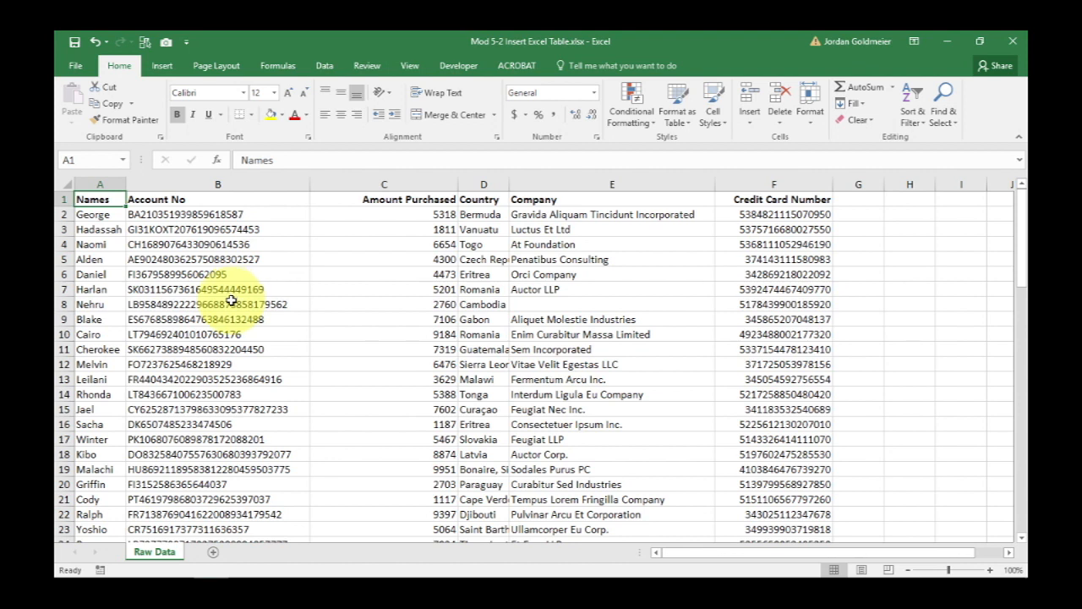
Inspect several cells in the Names and Account No columns of the raw data.
left_click(231, 300)
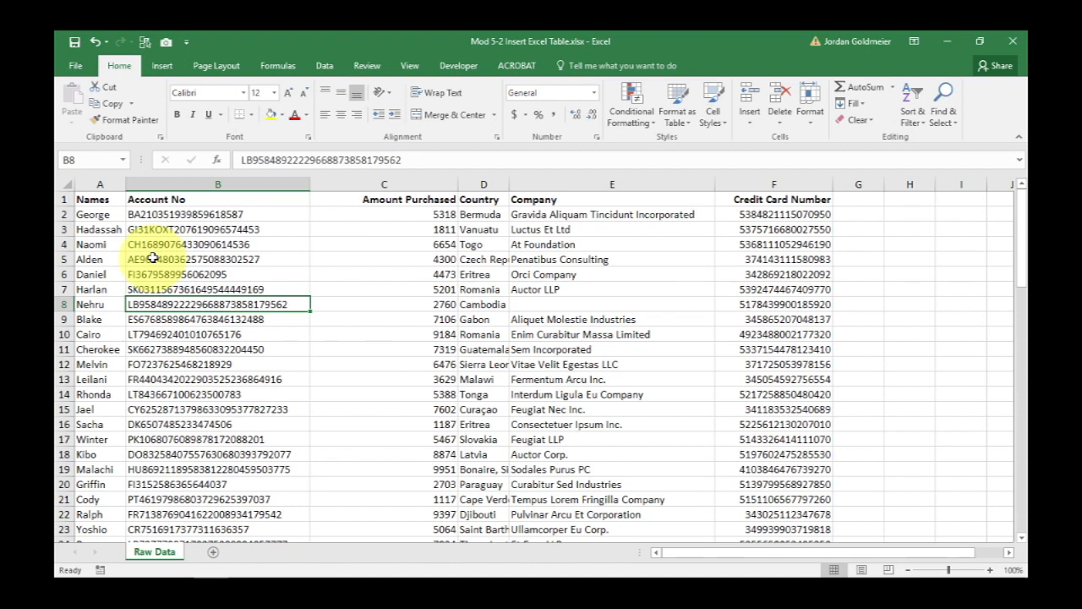
left_click(304, 278)
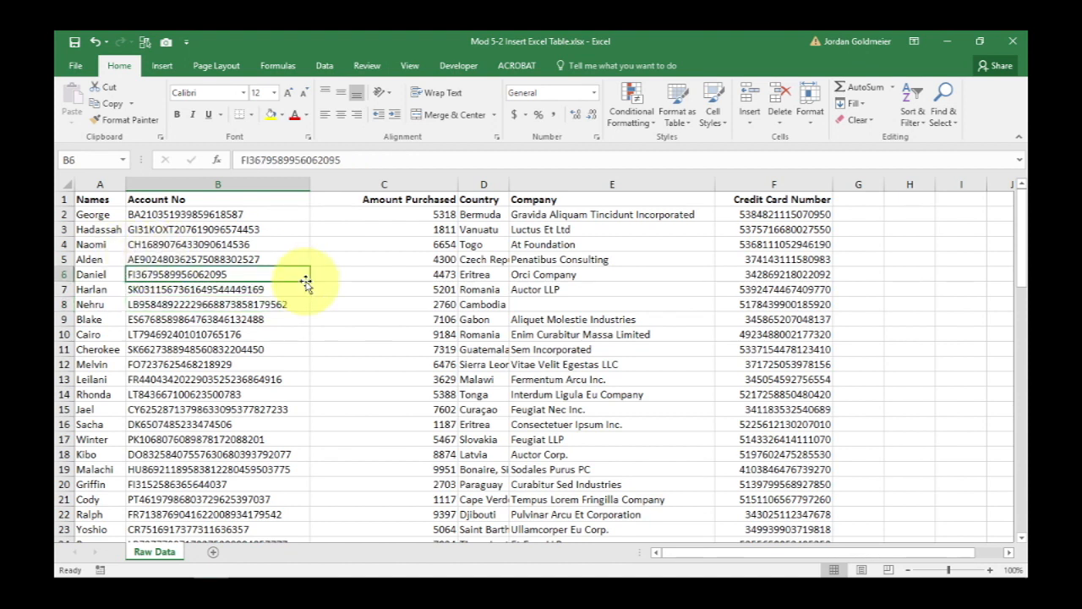
left_click(94, 198)
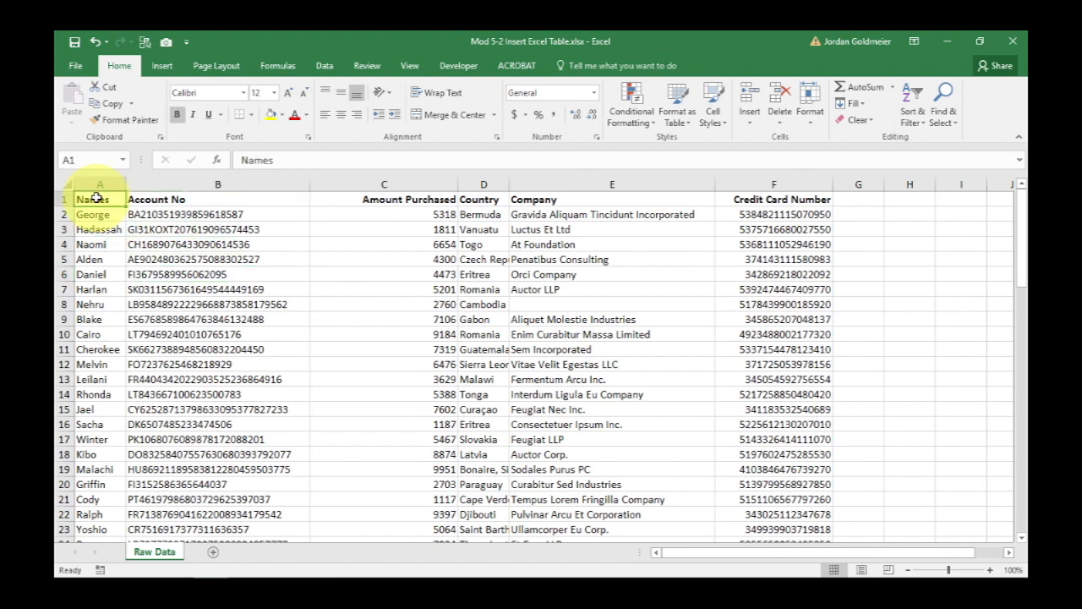
left_click(123, 300)
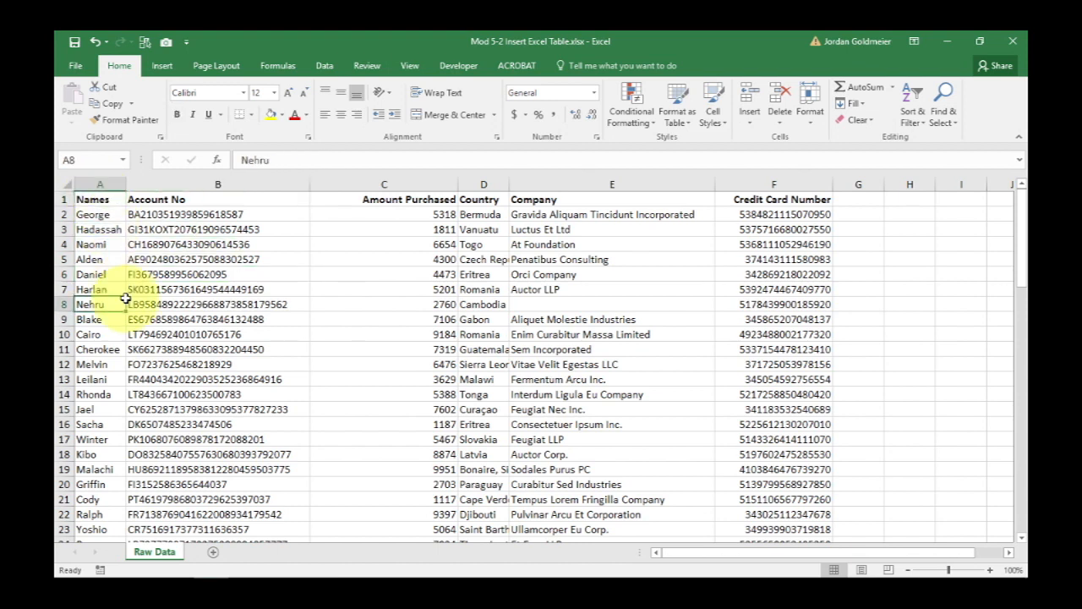
left_click(111, 378)
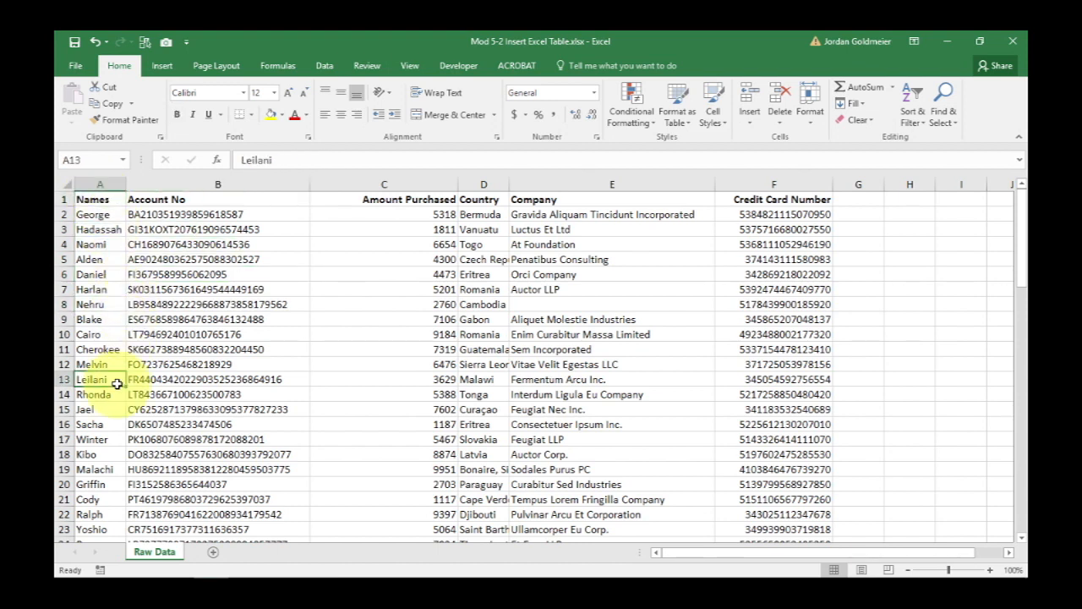
left_click(118, 387)
Move down through the rows to the end of the data and back up to examine the list.
key("Down")
key("Down")
key("Down")
key("Down")
key("Down")
key("Down")
key("Down")
key("Down")
key("Down")
key("Down")
key("Down")
key("Down")
key("Down")
key("Down")
key("Down")
key("Down")
key("Down")
key("Down")
key("Down")
key("Down")
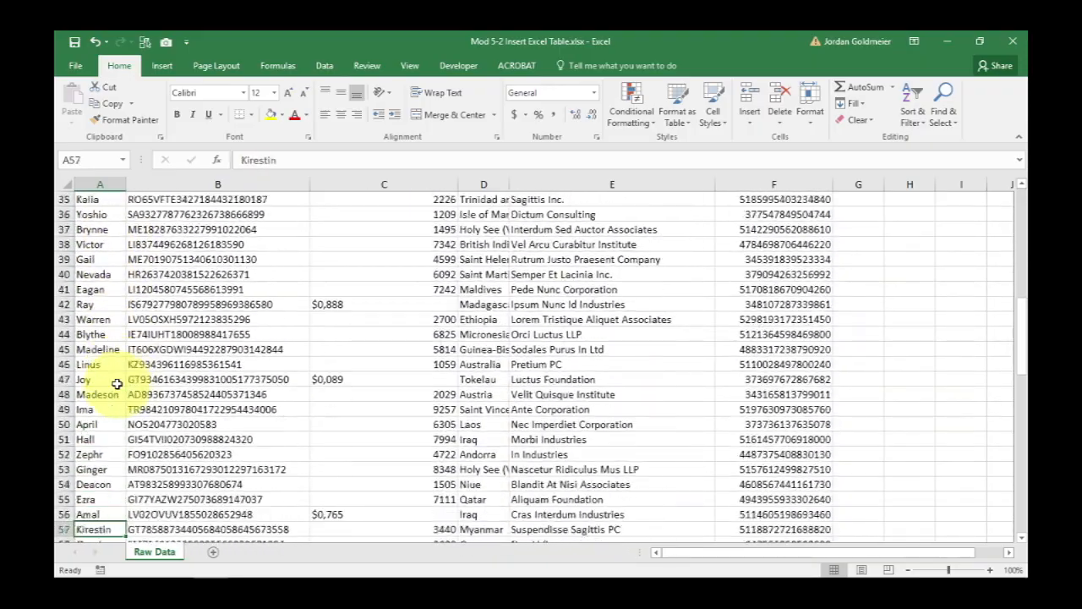
key("Down")
key("Down")
key("Down")
key("Down")
key("Down")
key("Down")
key("Down")
key("Down")
key("Down")
key("Down")
key("Down")
key("Down")
key("Down")
key("Down")
key("Down")
key("Down")
key("Down")
key("Down")
key("Down")
key("Down")
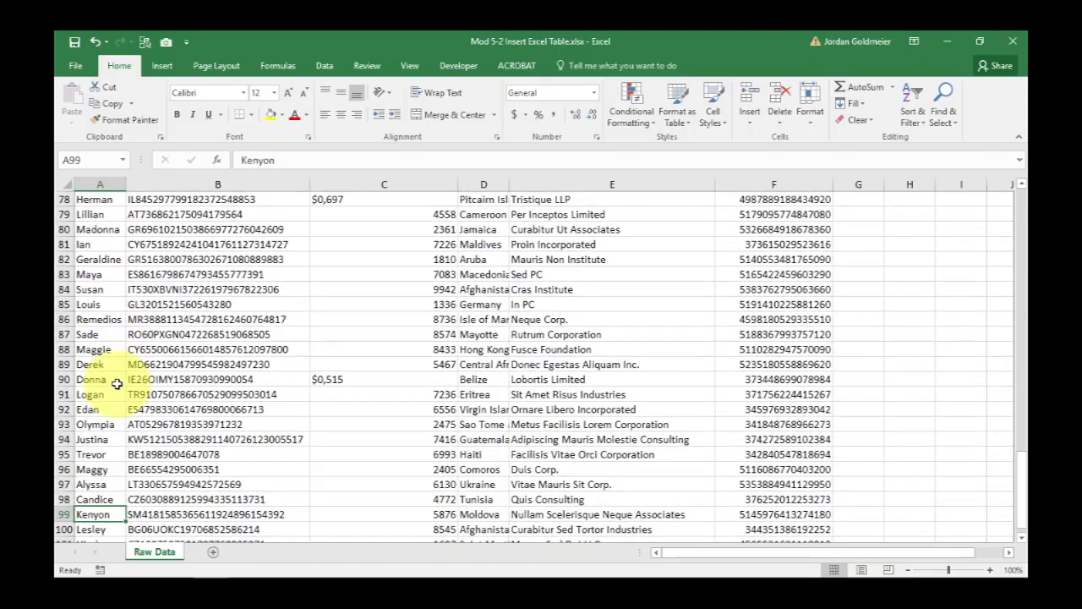
key("Down")
key("Down")
key("Down")
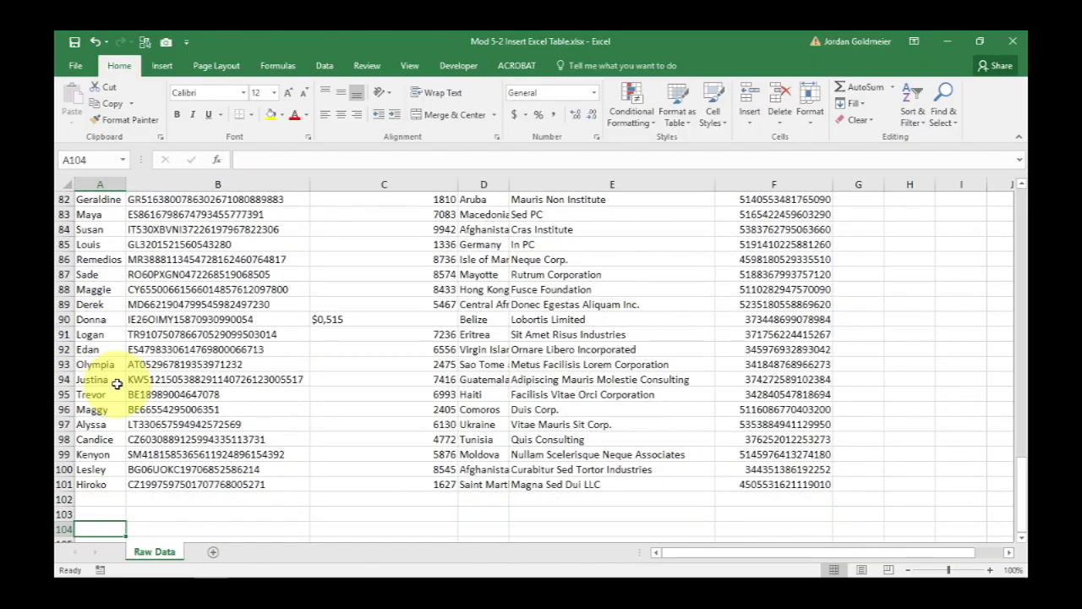
key("Up")
key("Up")
key("Up")
key("Up")
key("Up")
key("Up")
key("Up")
key("Up")
key("Up")
key("Up")
key("Up")
key("Up")
key("Up")
key("Up")
key("Up")
key("Up")
key("Up")
key("Up")
key("Up")
key("Up")
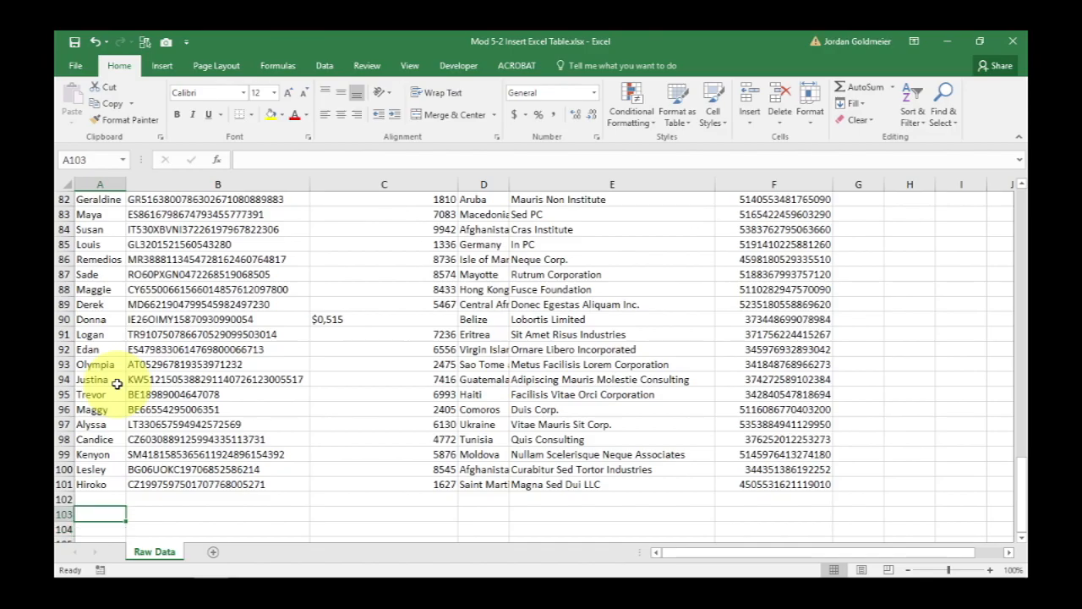
key("Up")
key("Up")
key("Up")
key("Up")
key("Up")
key("Up")
key("Up")
key("Up")
key("Up")
key("Up")
key("Up")
key("Up")
key("Up")
key("Up")
key("Up")
key("Up")
key("Up")
key("Up")
key("Up")
key("Up")
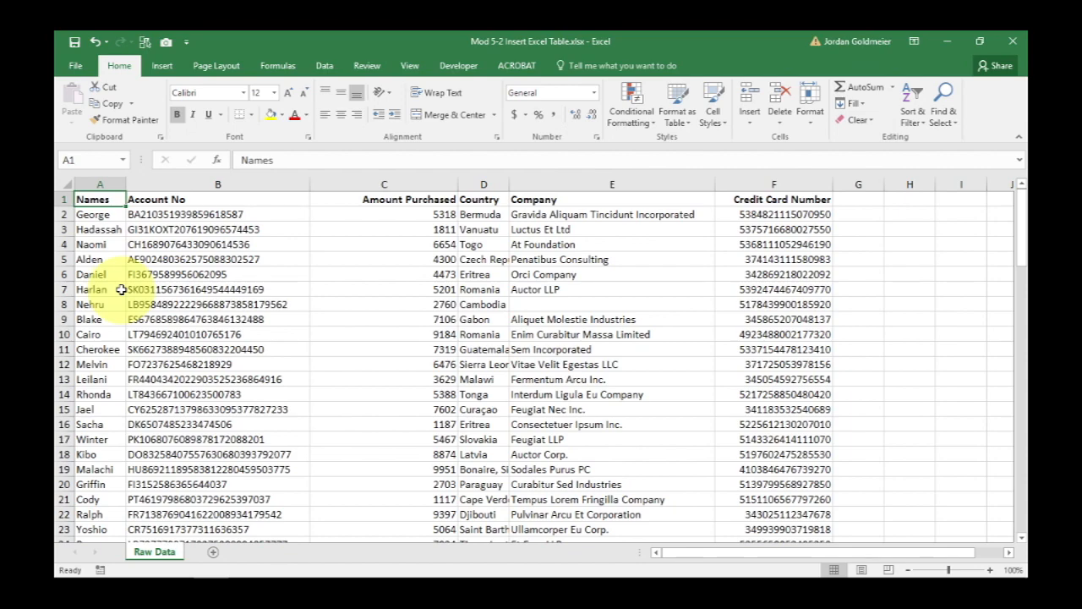
Select the data range A1:F101 and turn on filtering for it.
left_click_drag(93, 199, 770, 499)
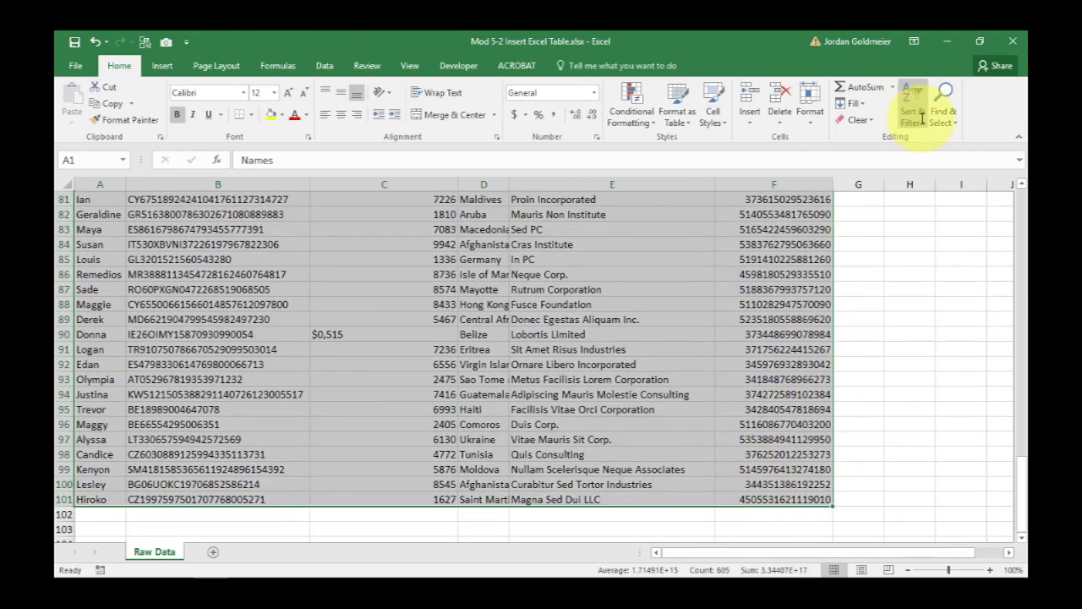
left_click(912, 114)
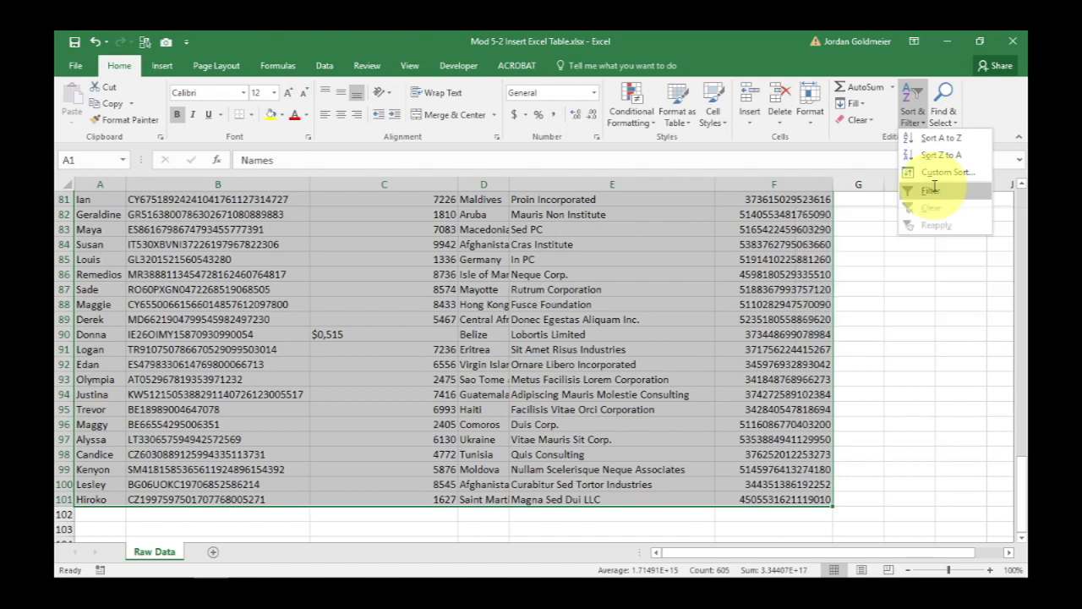
left_click(935, 189)
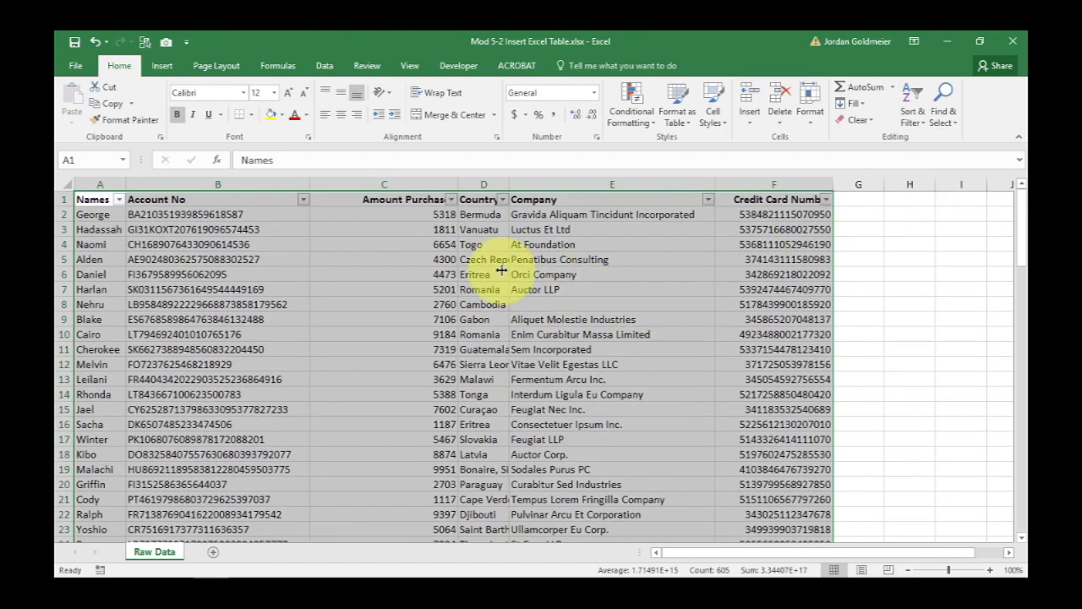
Widen column A to fit the names.
left_click(245, 244)
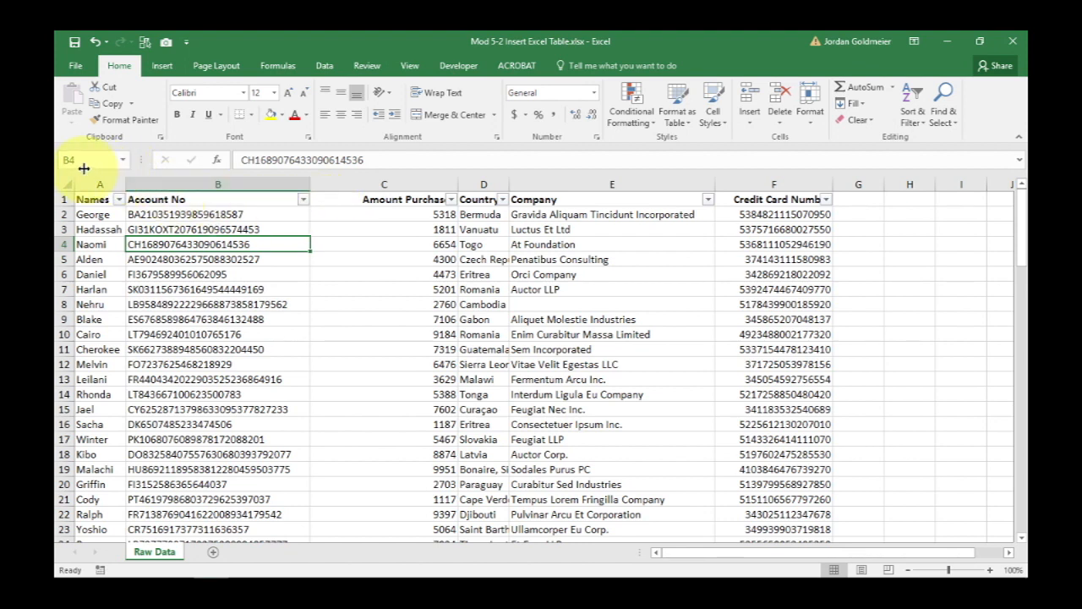
left_click_drag(126, 176, 222, 180)
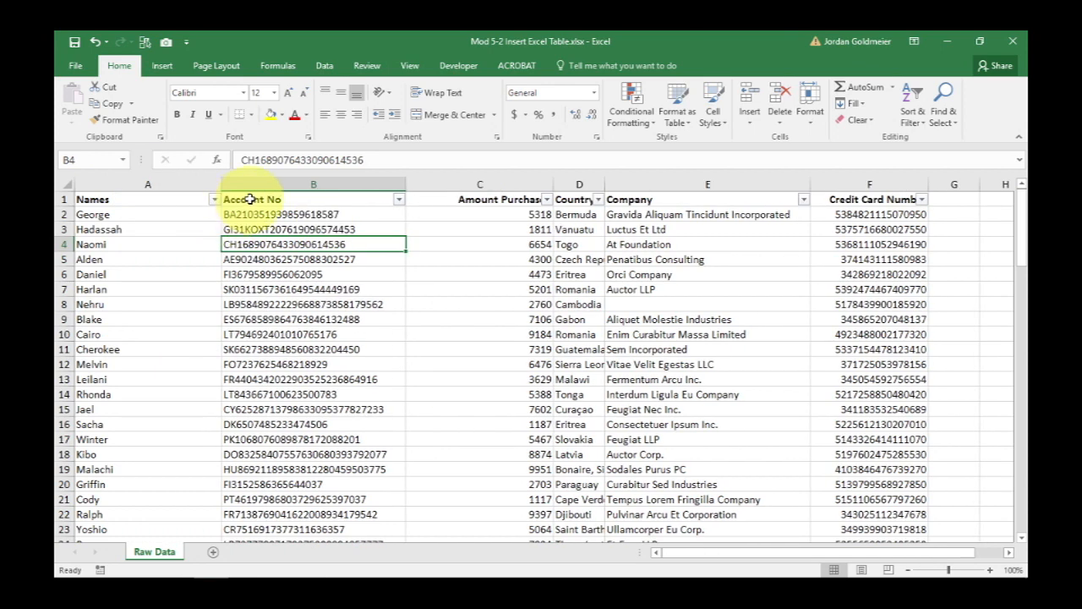
Filter the Names column to exclude Alden and April, then undo the filter.
left_click(215, 200)
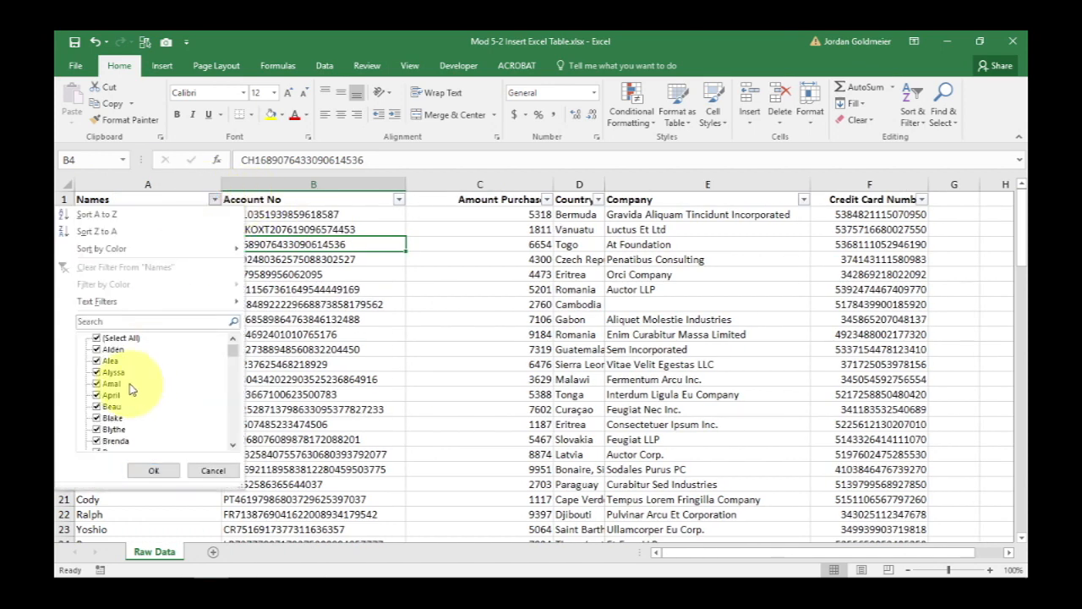
left_click(98, 349)
left_click(97, 394)
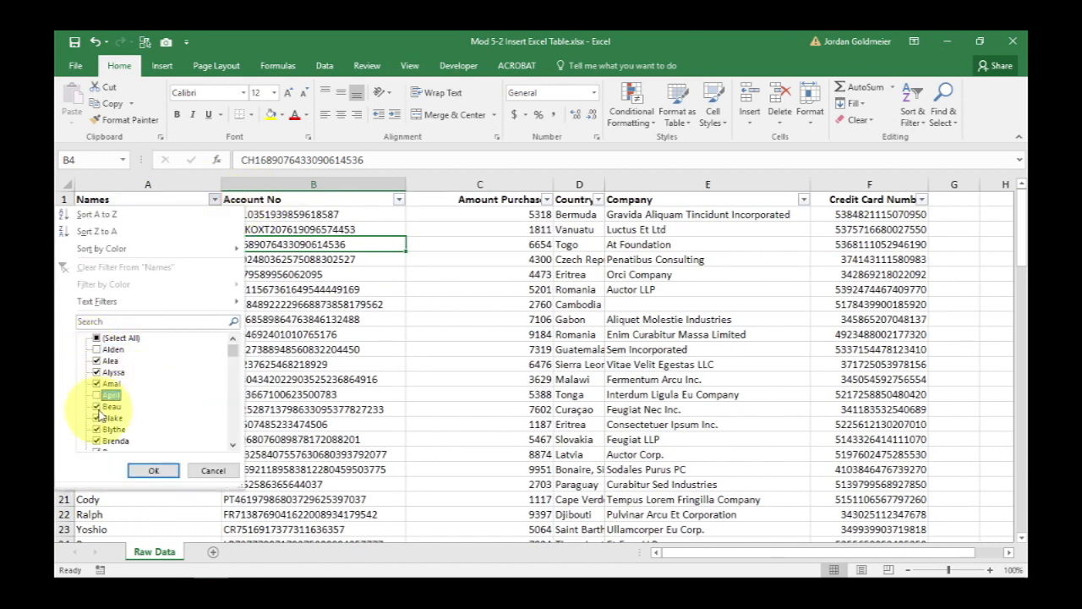
left_click(152, 470)
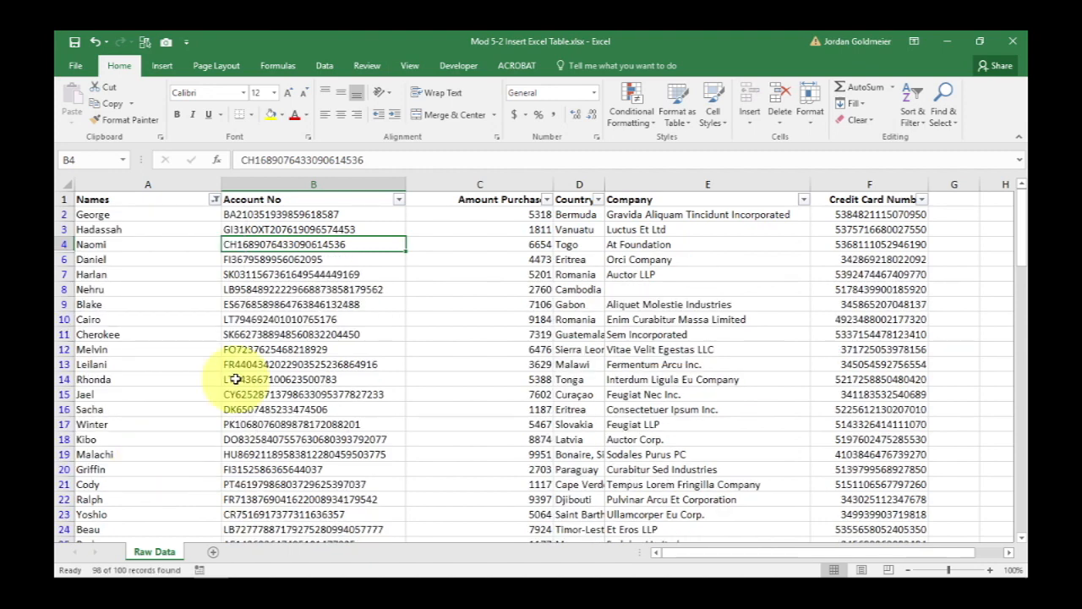
key("ctrl+z")
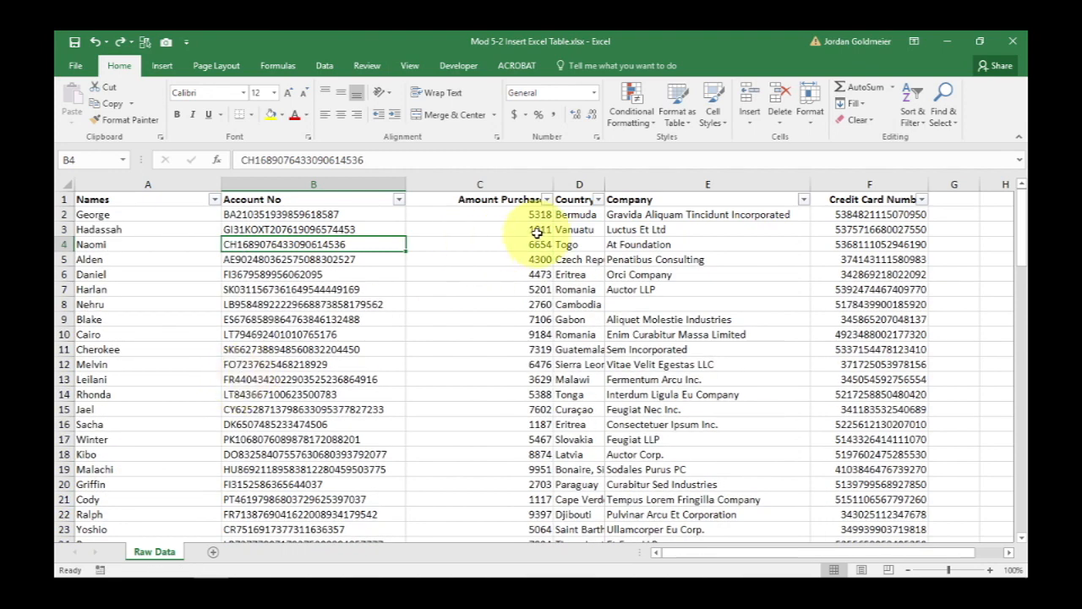
Apply a number filter showing Amount Purchased less than 5000, then undo it and the column widening.
left_click(547, 200)
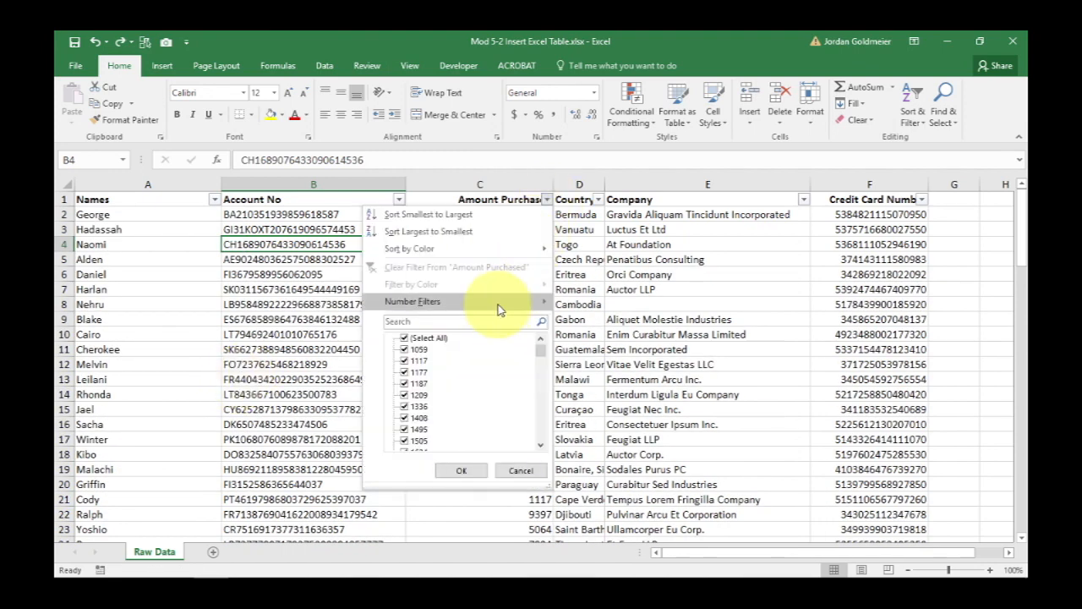
mouse_move(501, 310)
left_click(597, 373)
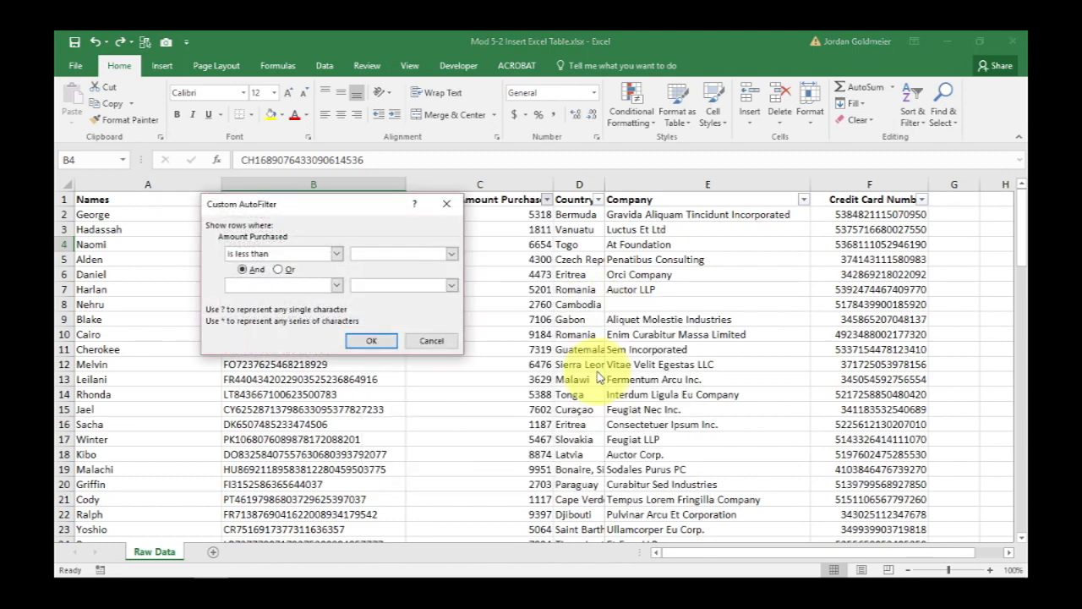
type("5000")
key("Return")
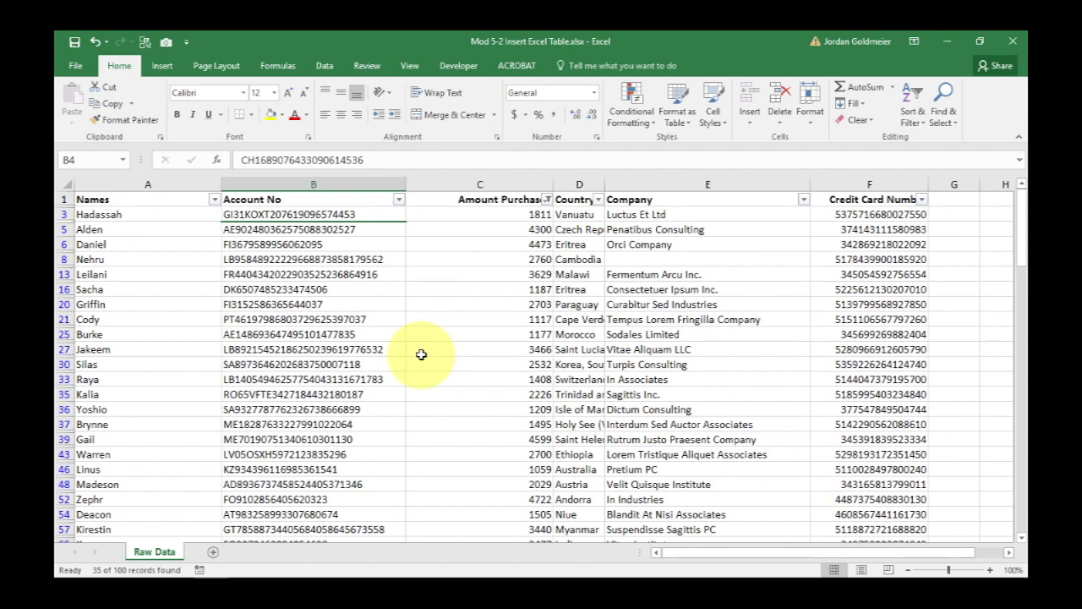
key("ctrl+z")
key("ctrl+z")
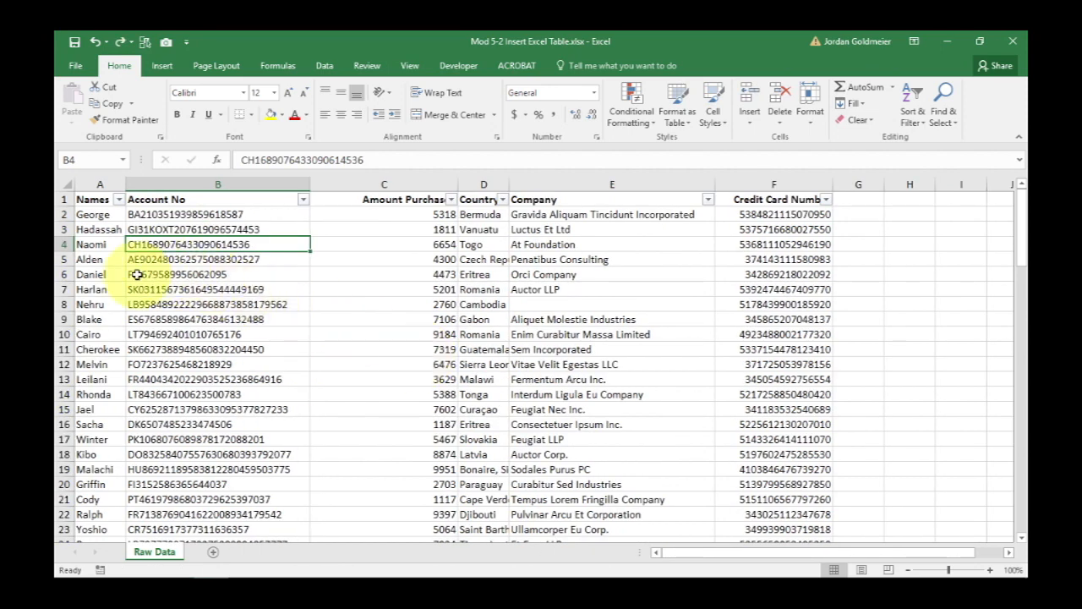
Scroll to the last rows of the data and check where the list ends.
scroll(191, 319, "down", 20)
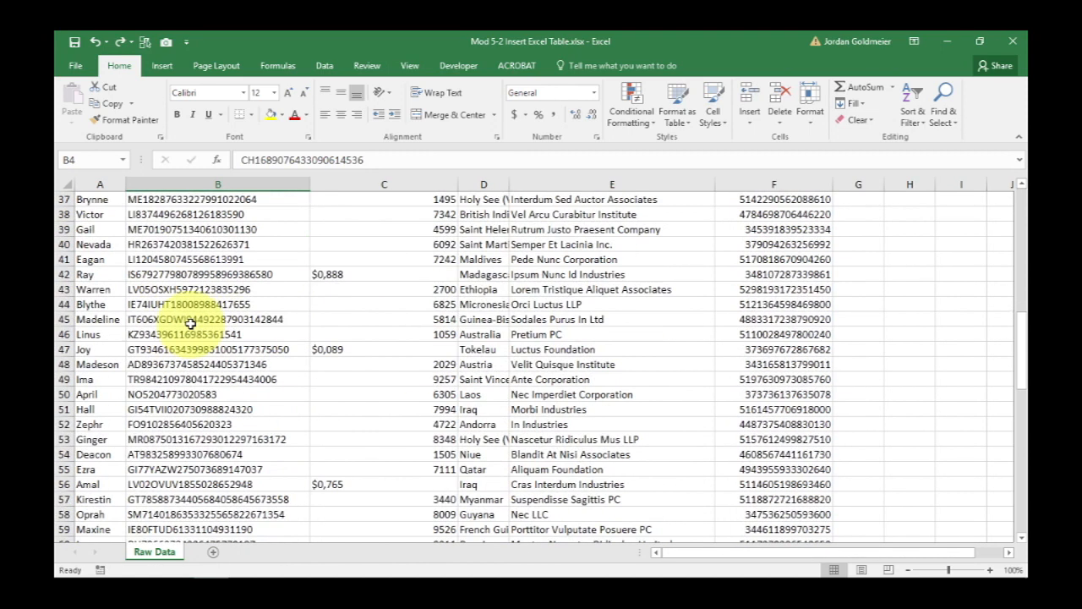
scroll(191, 321, "up", 3)
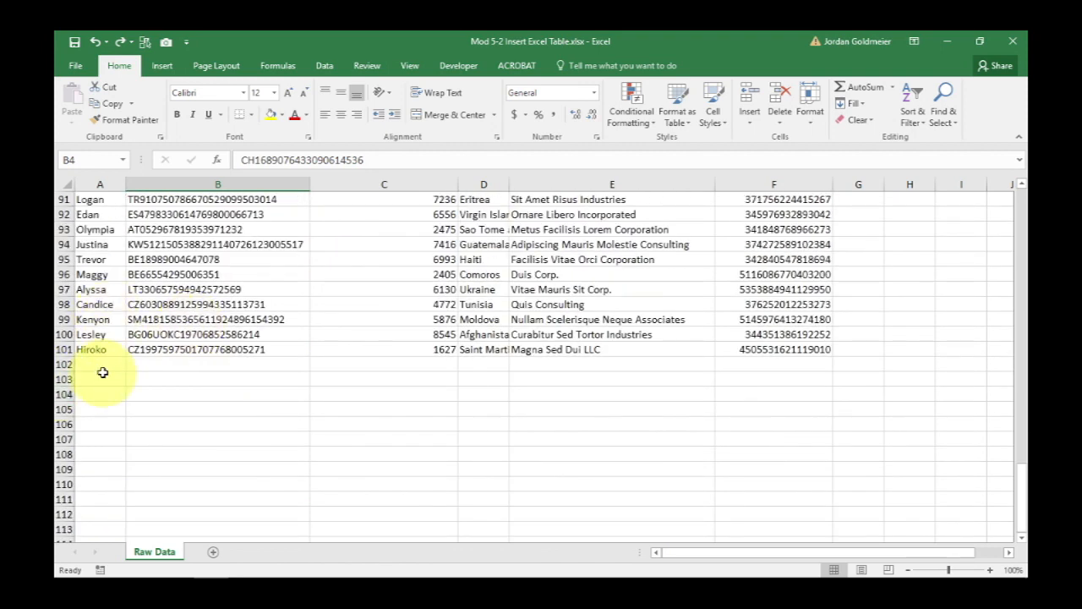
left_click(103, 371)
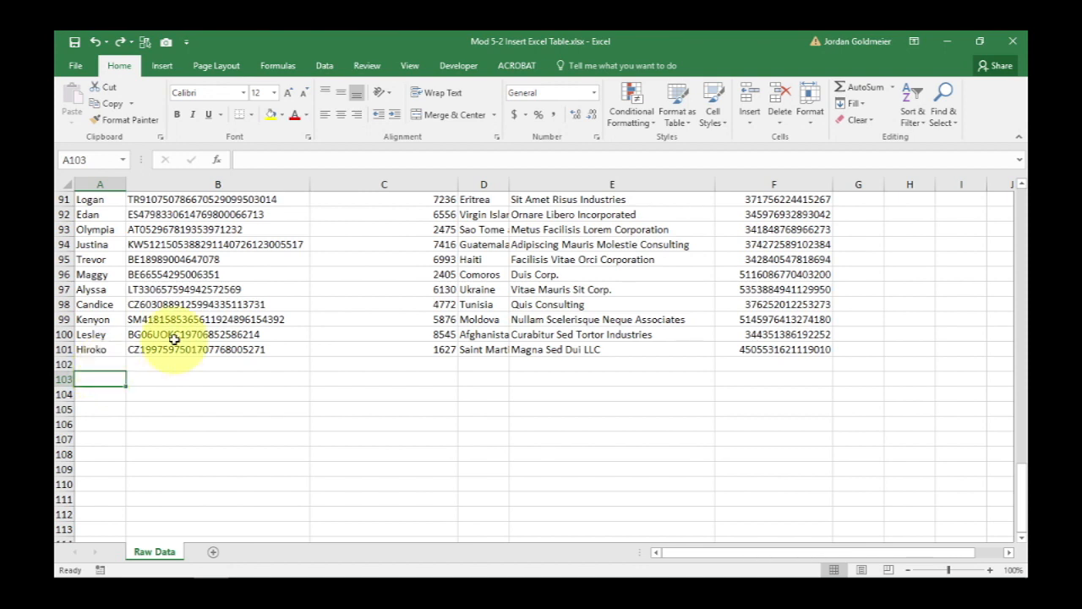
left_click(100, 349)
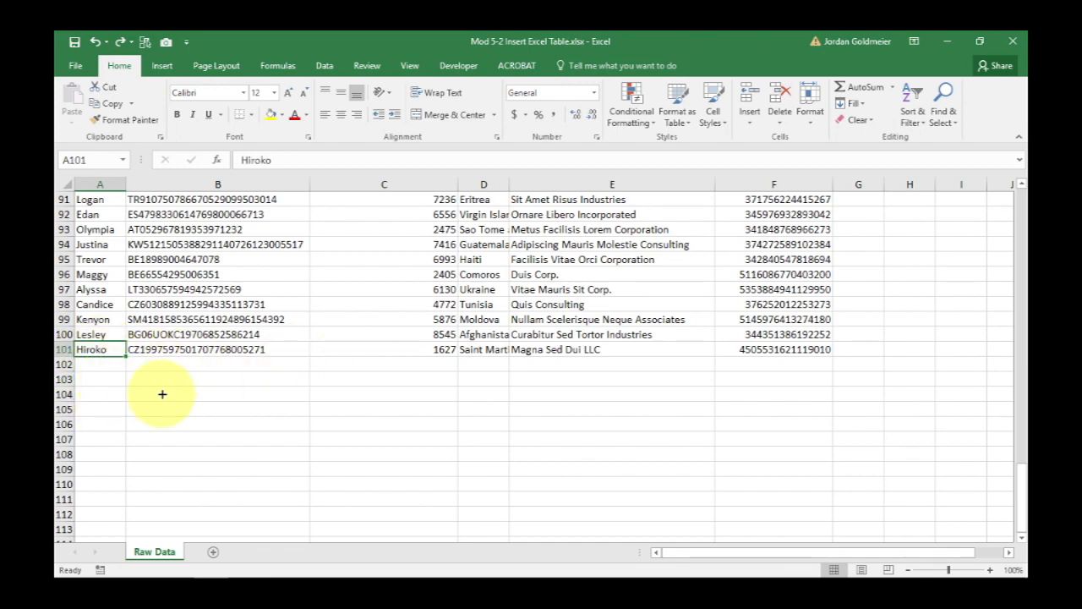
scroll(162, 392, "down", 6)
scroll(161, 394, "up", 11)
scroll(161, 394, "up", 20)
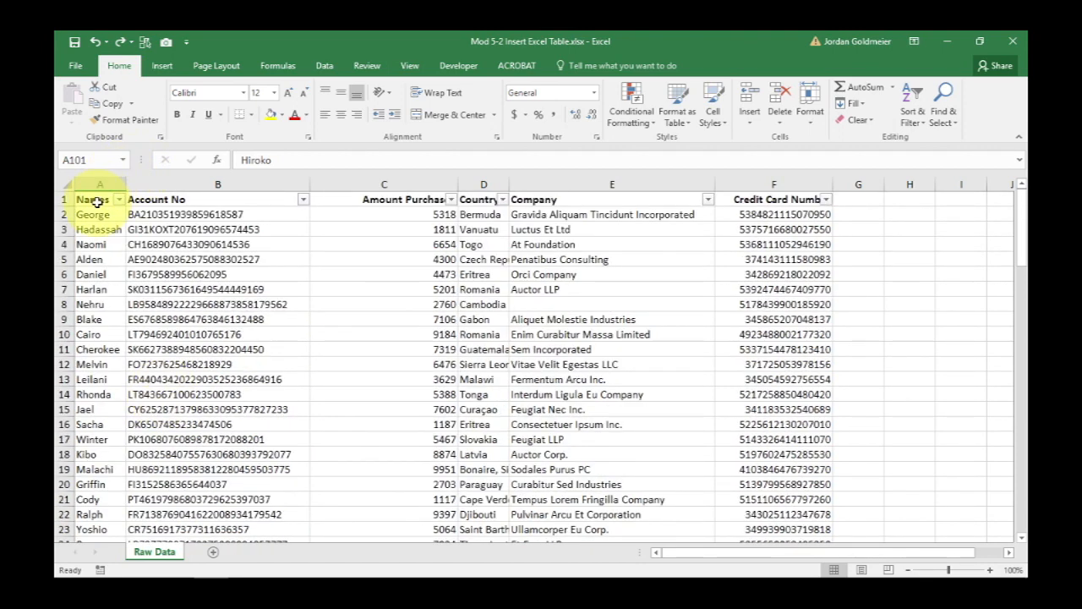
Select the header row and turn filtering off.
left_click_drag(98, 201, 821, 197)
left_click(920, 117)
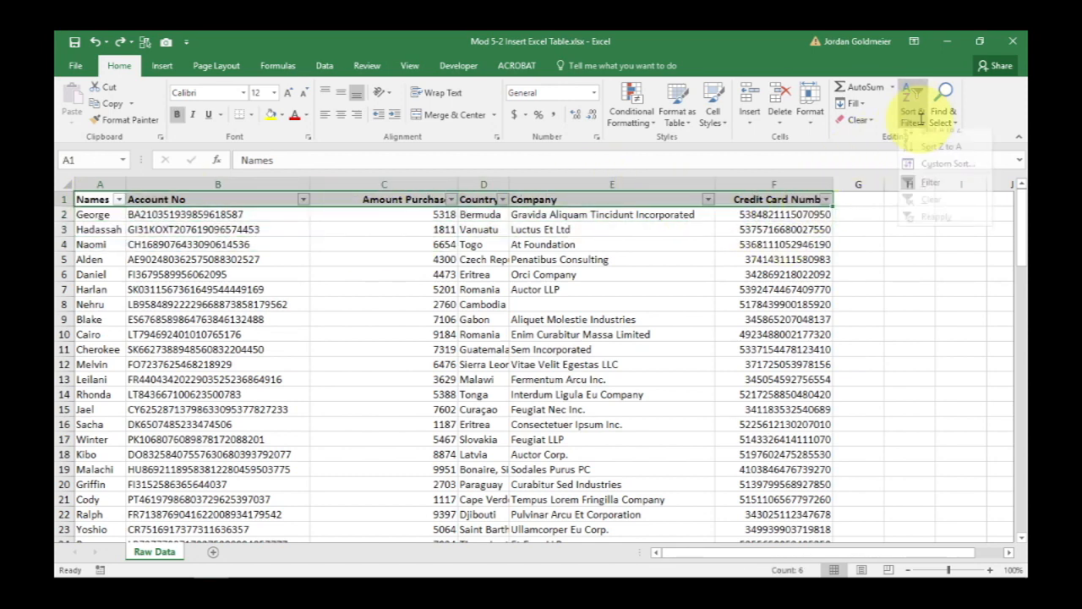
left_click(928, 183)
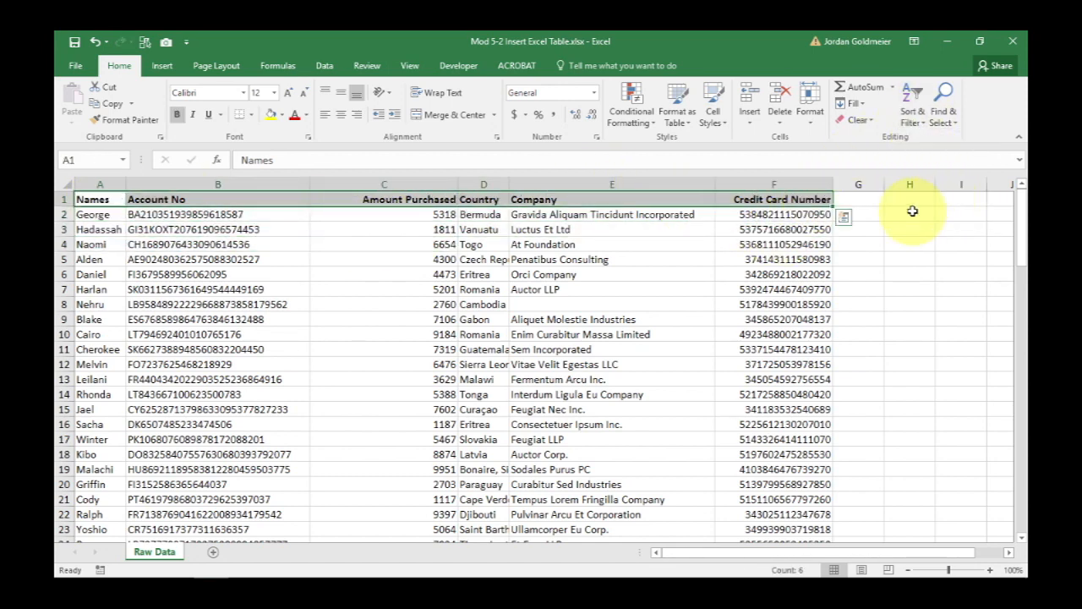
Select the whole data range from the Names header and convert it into a table with headers.
left_click(589, 275)
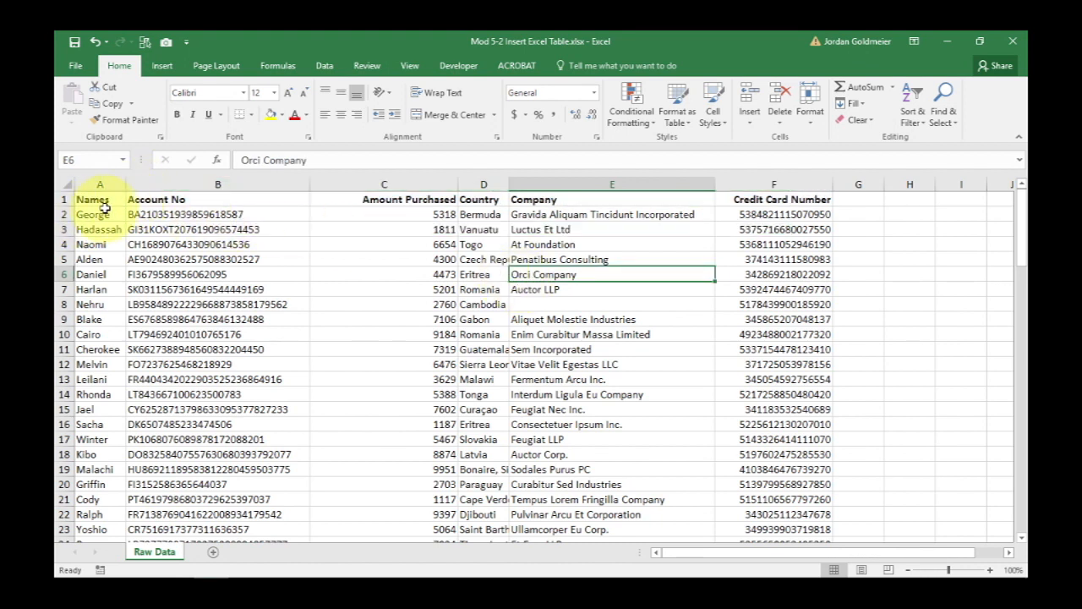
left_click(99, 211)
left_click(92, 194)
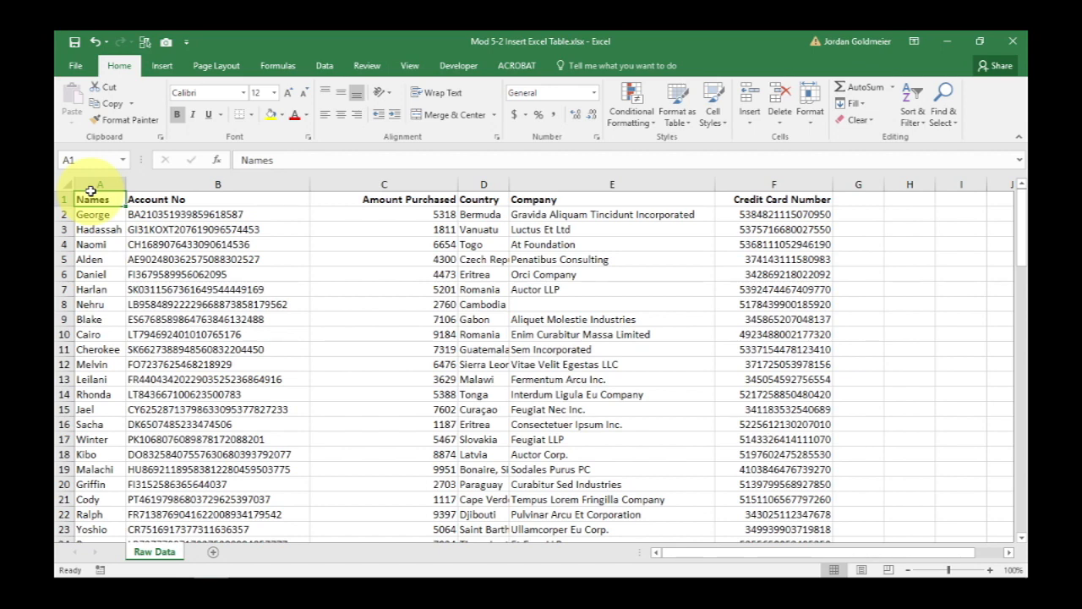
key("ctrl+shift+Right")
key("ctrl+shift+Down")
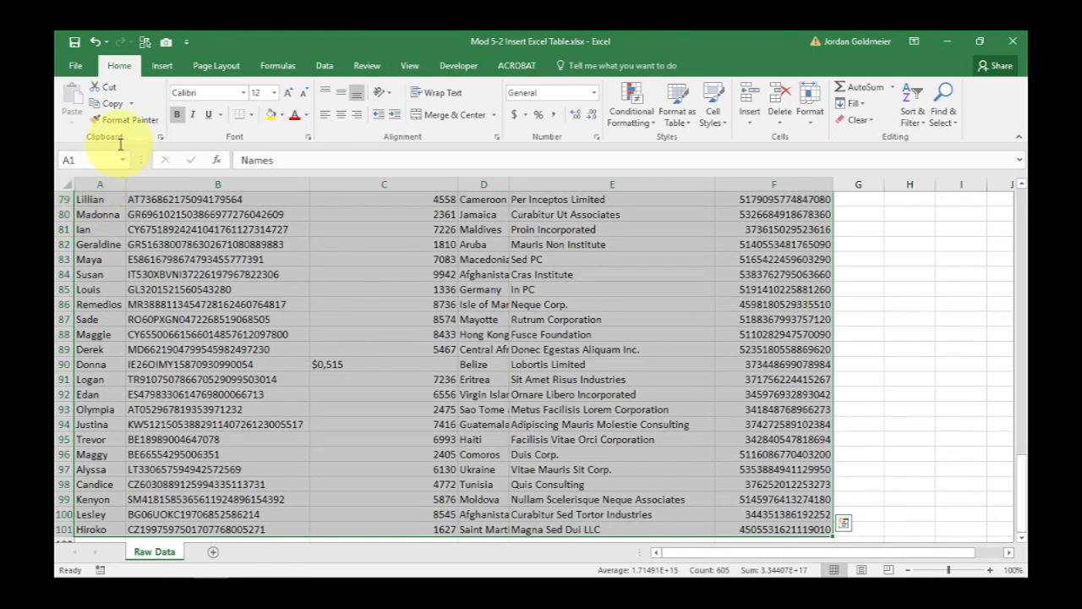
left_click(163, 68)
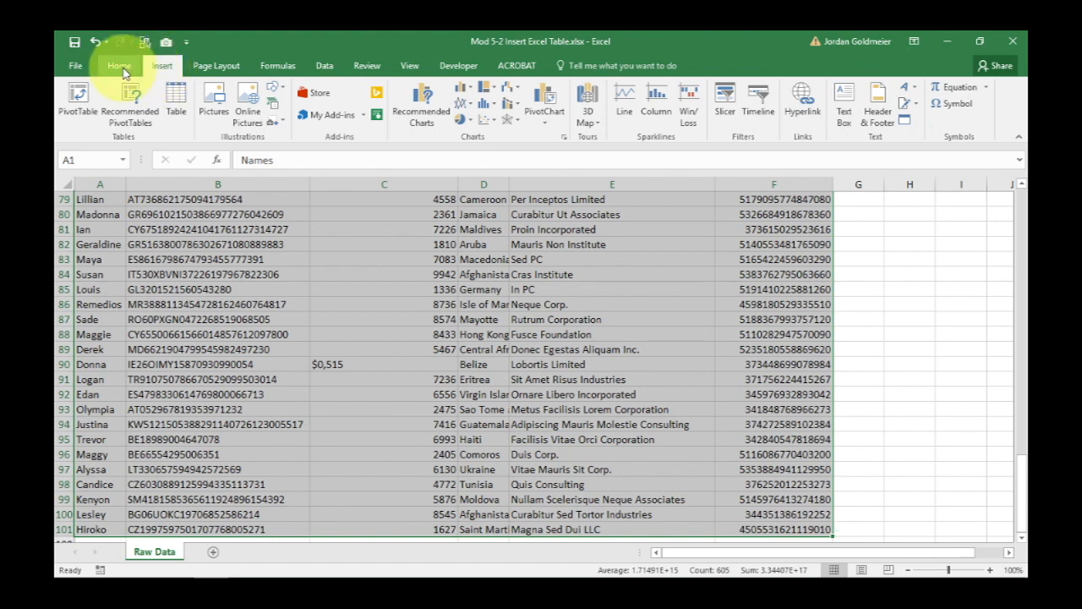
left_click(176, 118)
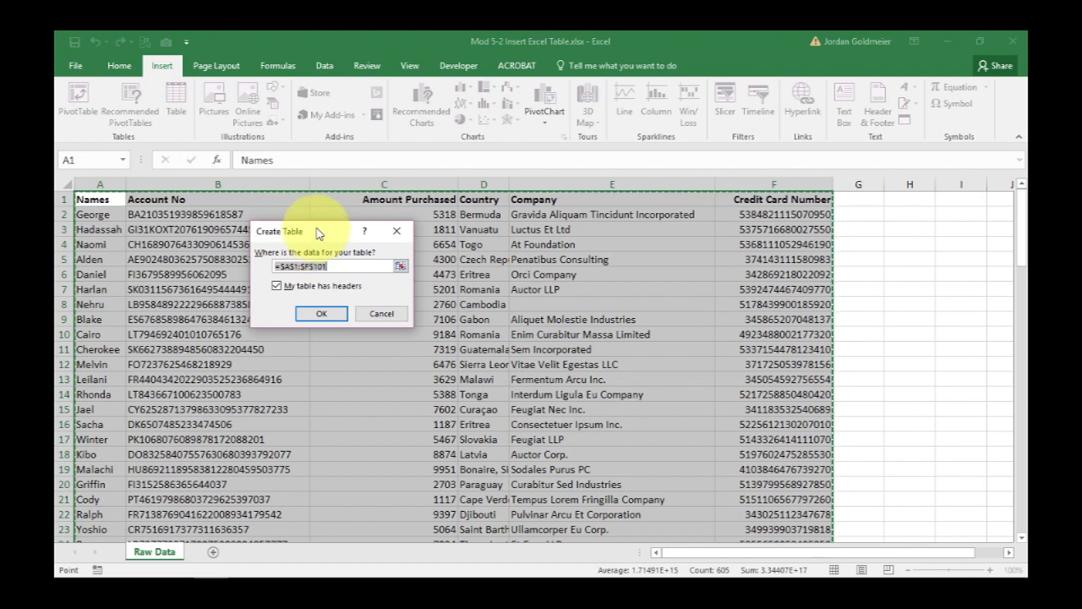
left_click_drag(320, 233, 258, 144)
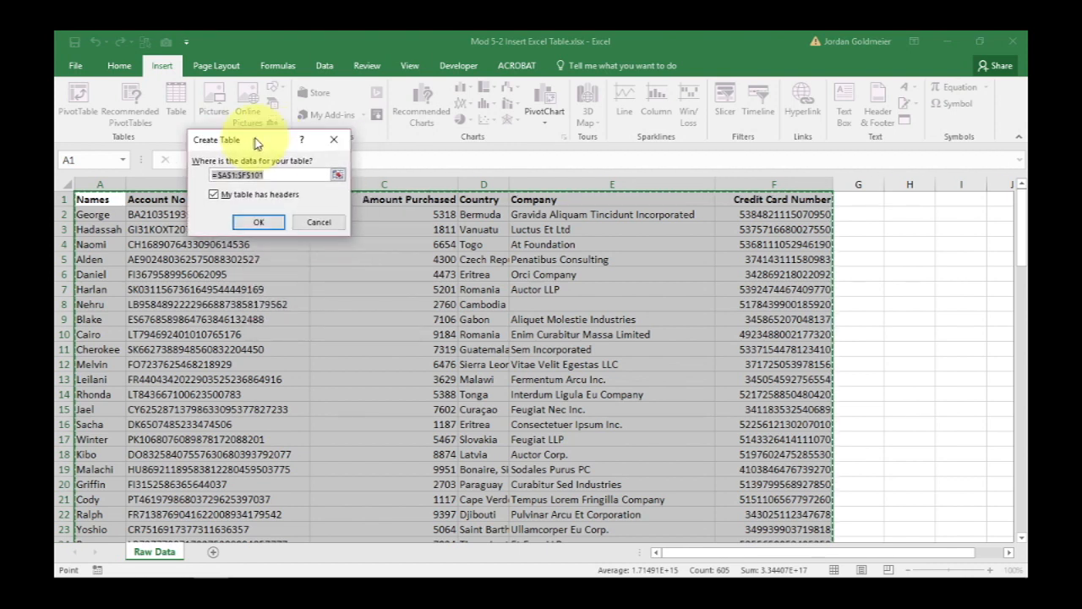
left_click(256, 223)
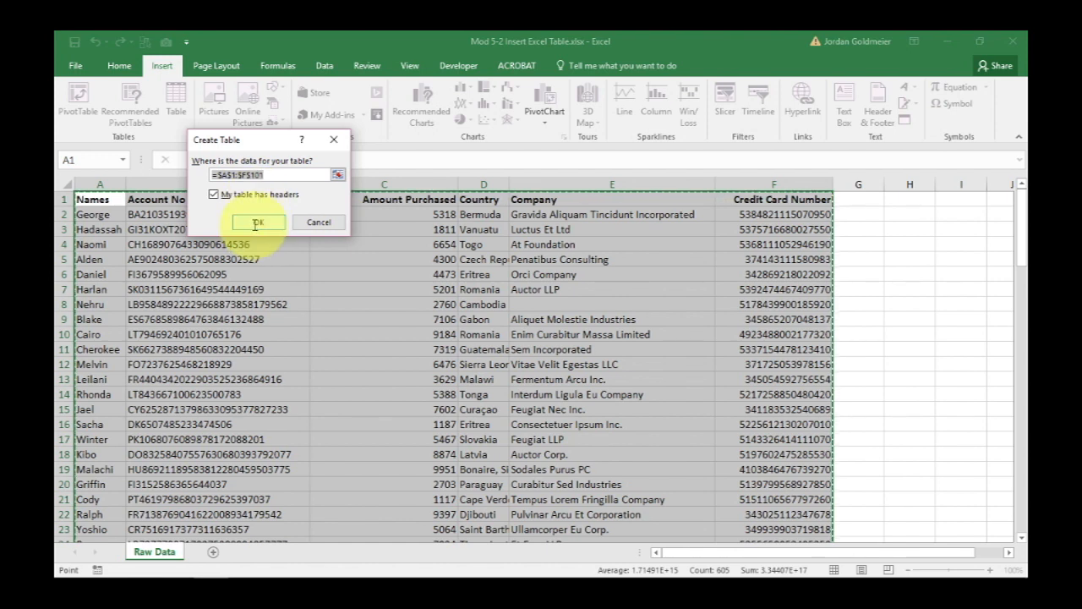
left_click(258, 219)
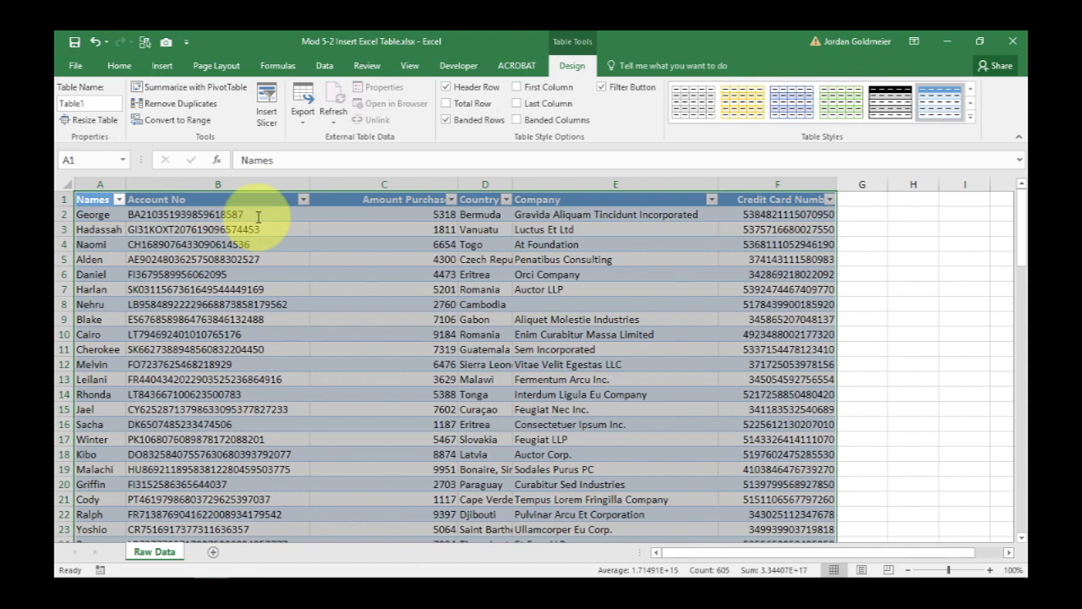
Open the Amount Purchased column's filter list and examine its values without applying a filter.
left_click(209, 289)
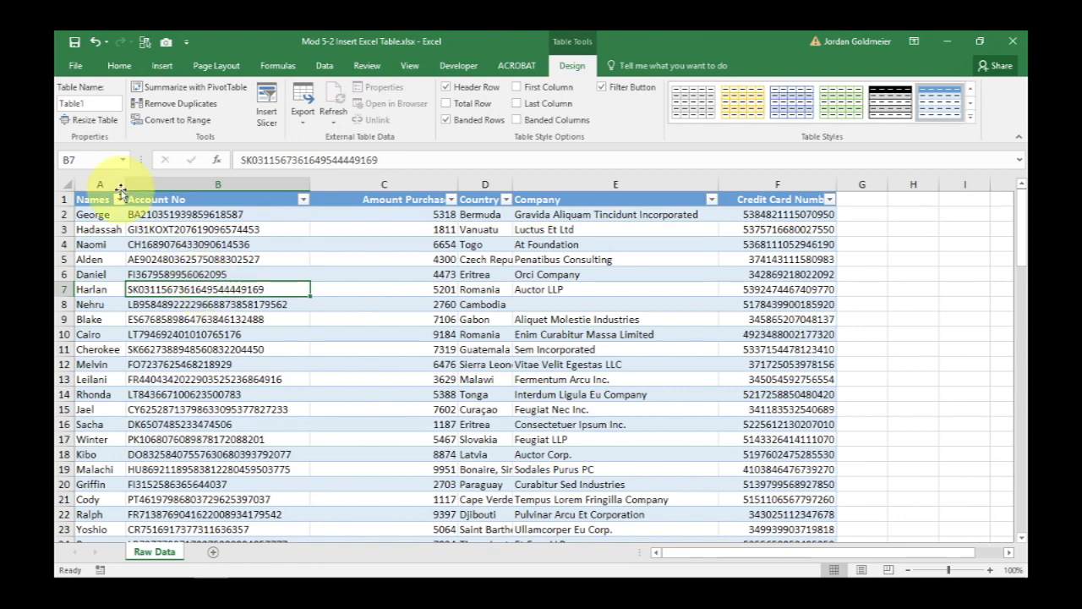
left_click(119, 200)
left_click(369, 226)
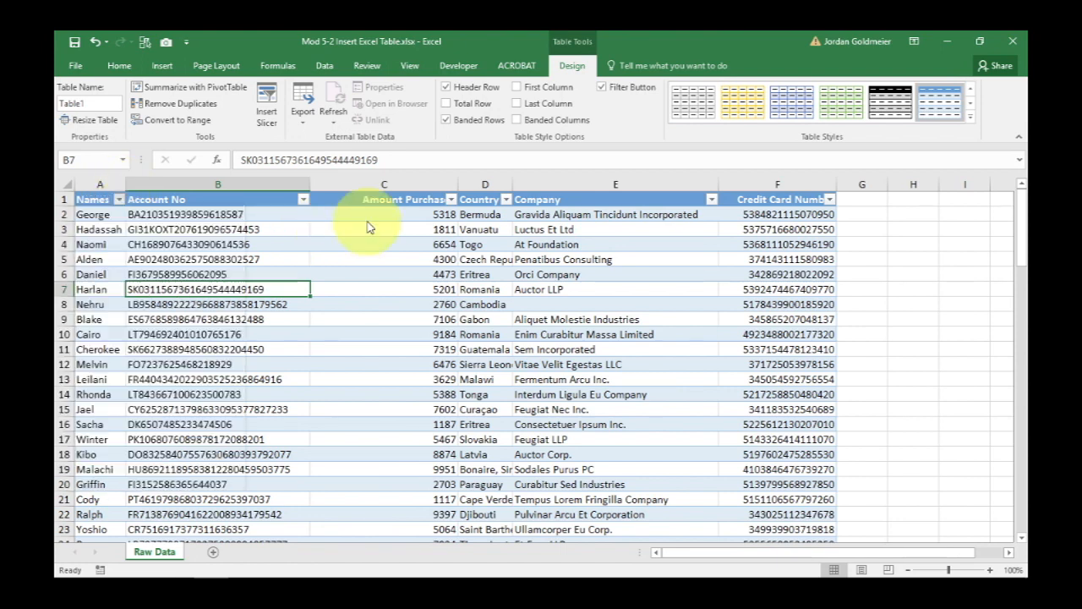
left_click(452, 200)
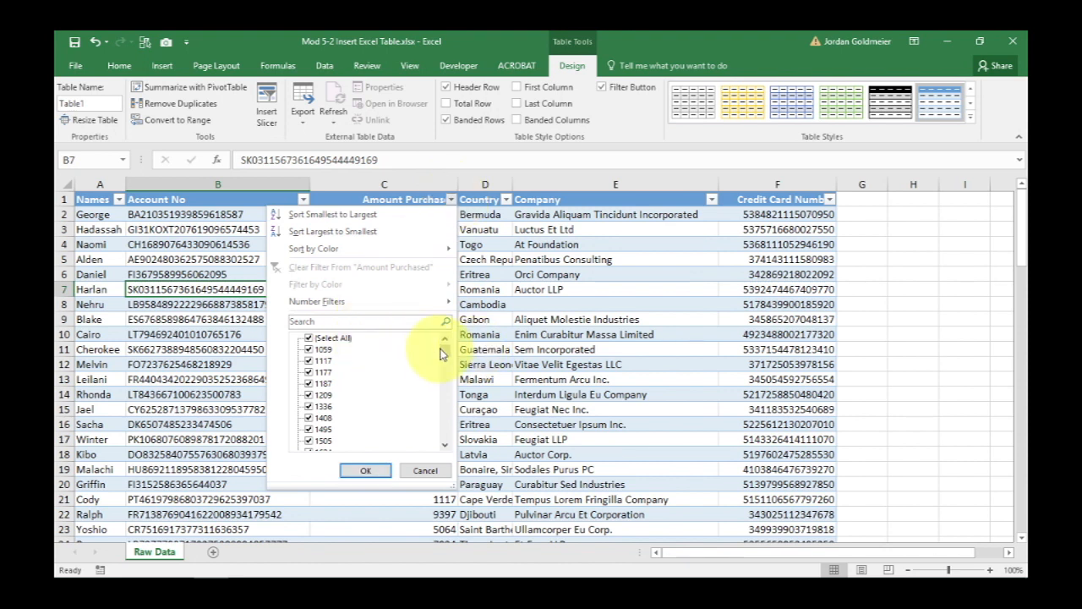
left_click_drag(443, 352, 439, 397)
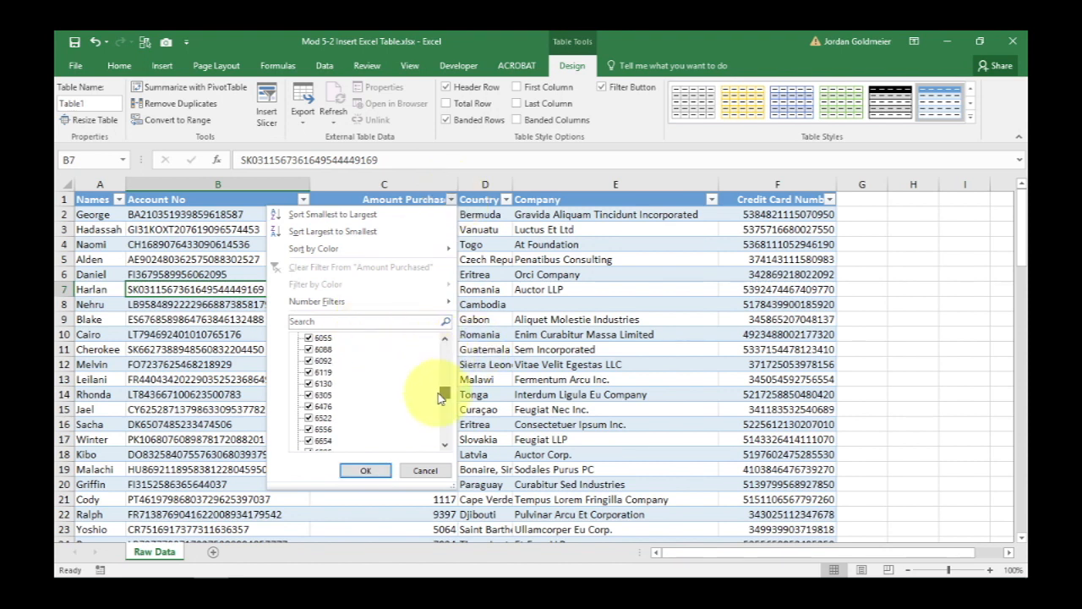
left_click(358, 468)
left_click(435, 321)
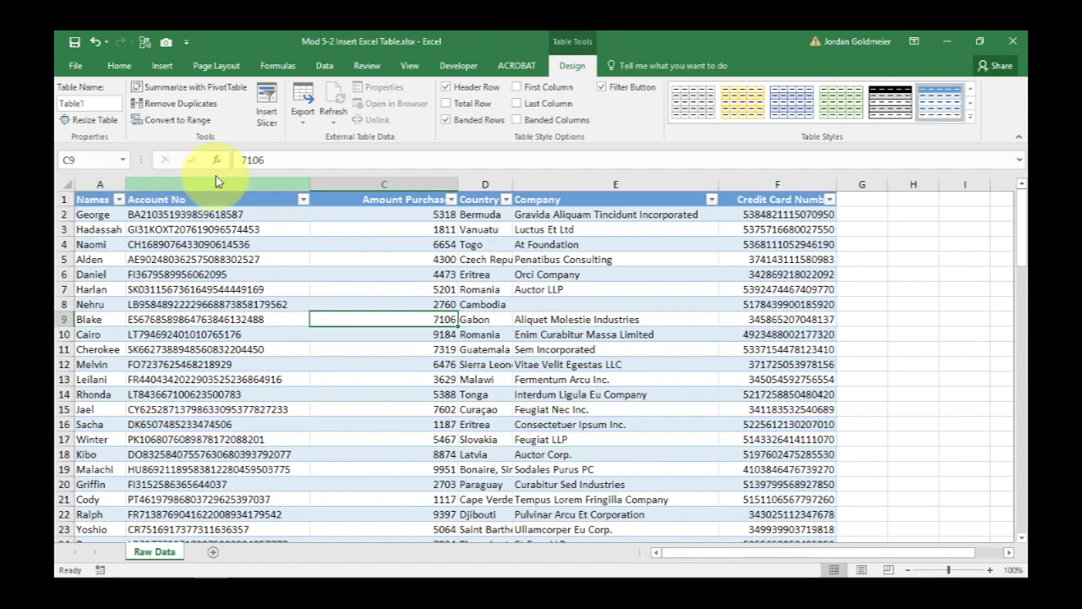
Scroll through the table to check the column headers and open the Account No filter menu.
left_click(558, 349)
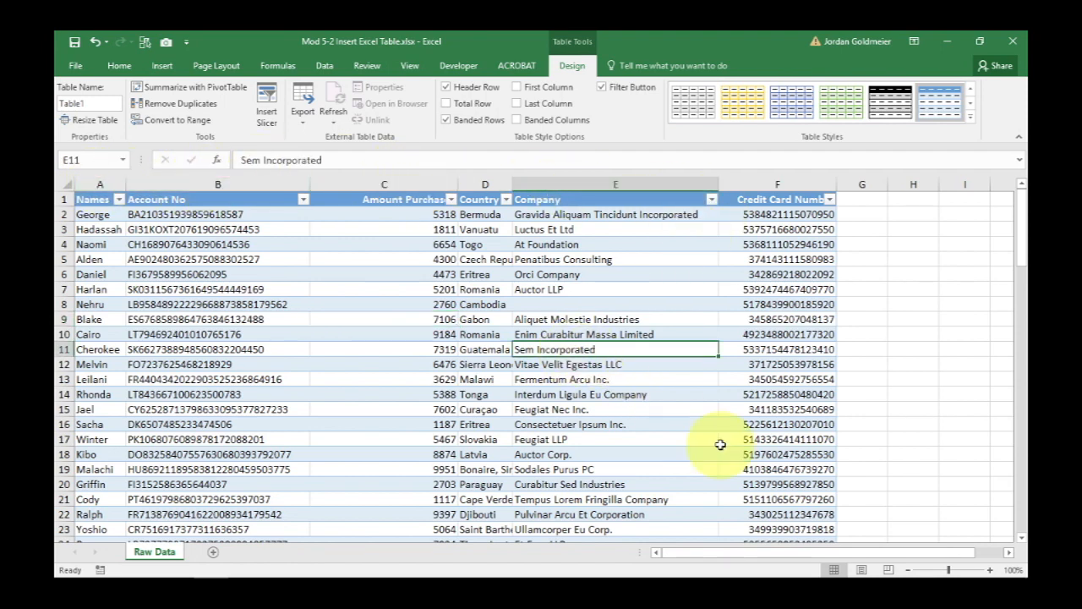
left_click(1022, 537)
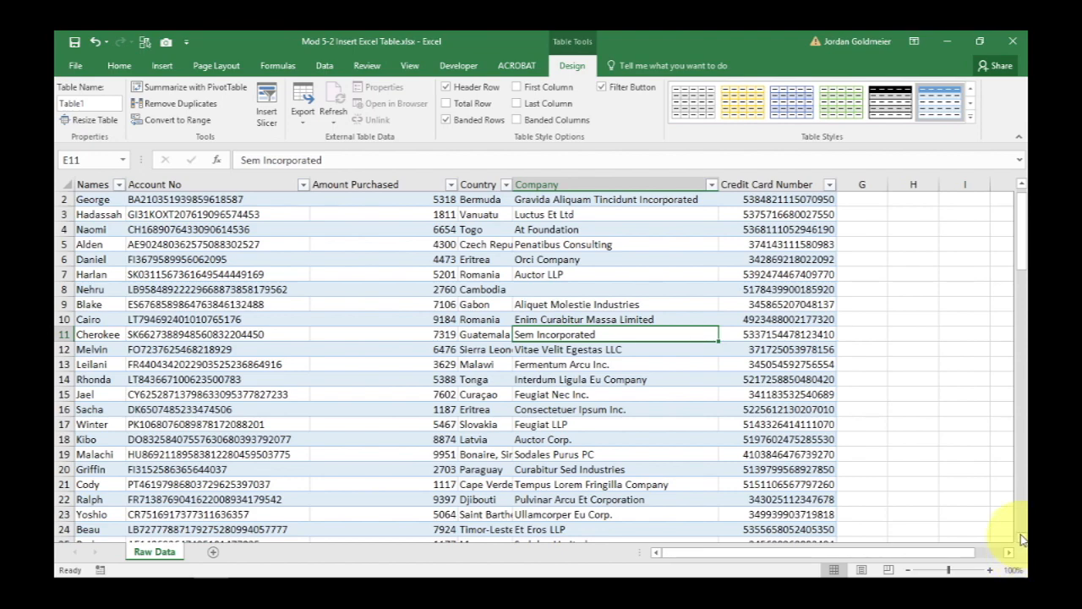
left_click(1022, 539)
scroll(1023, 539, "down", 3)
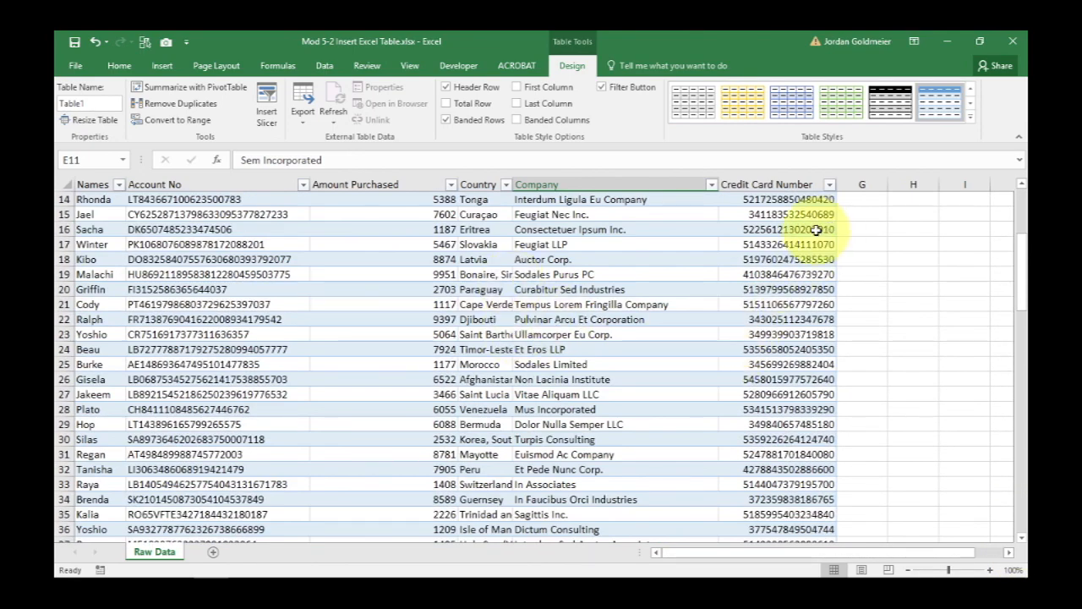
left_click(304, 186)
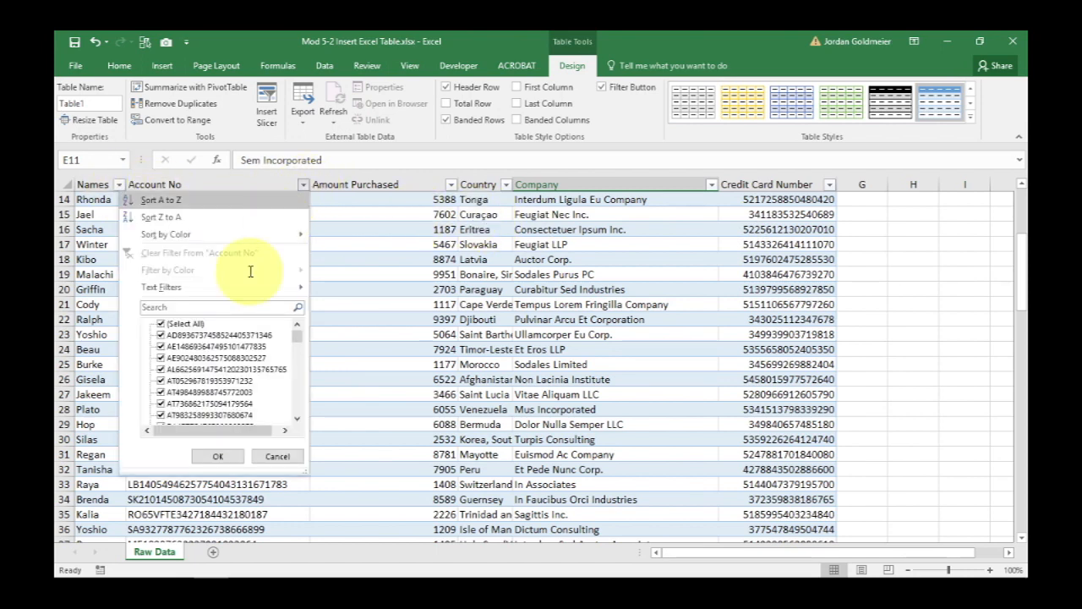
left_click(427, 296)
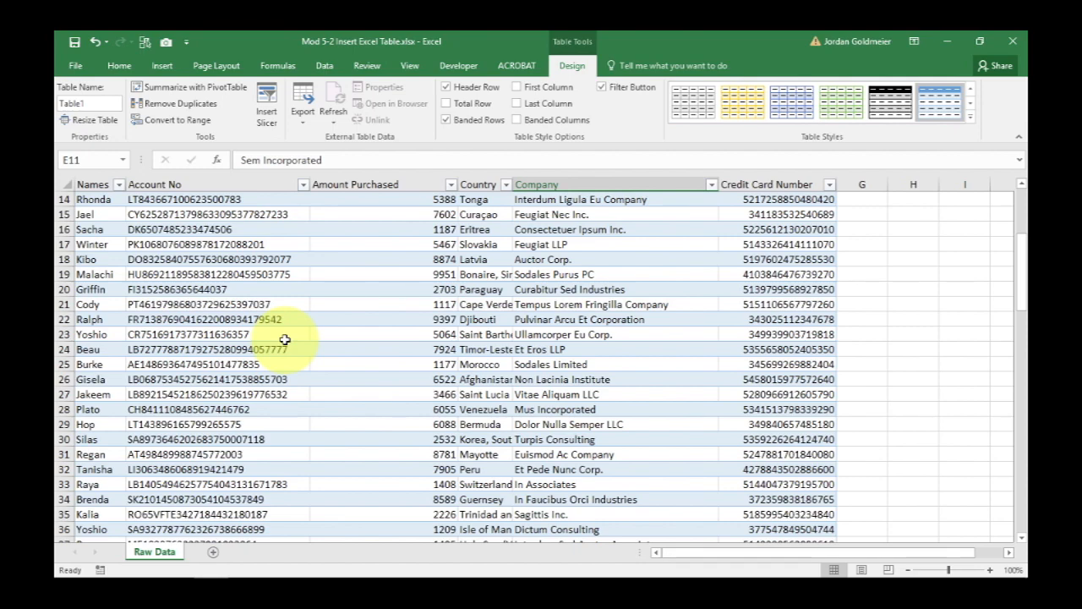
scroll(285, 339, "down", 20)
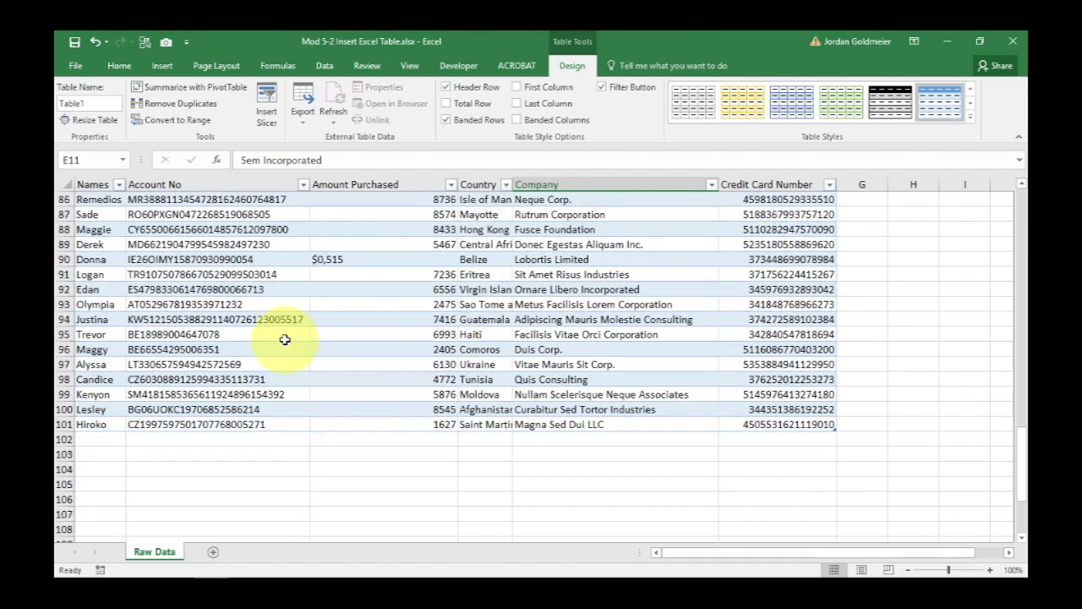
scroll(285, 340, "up", 20)
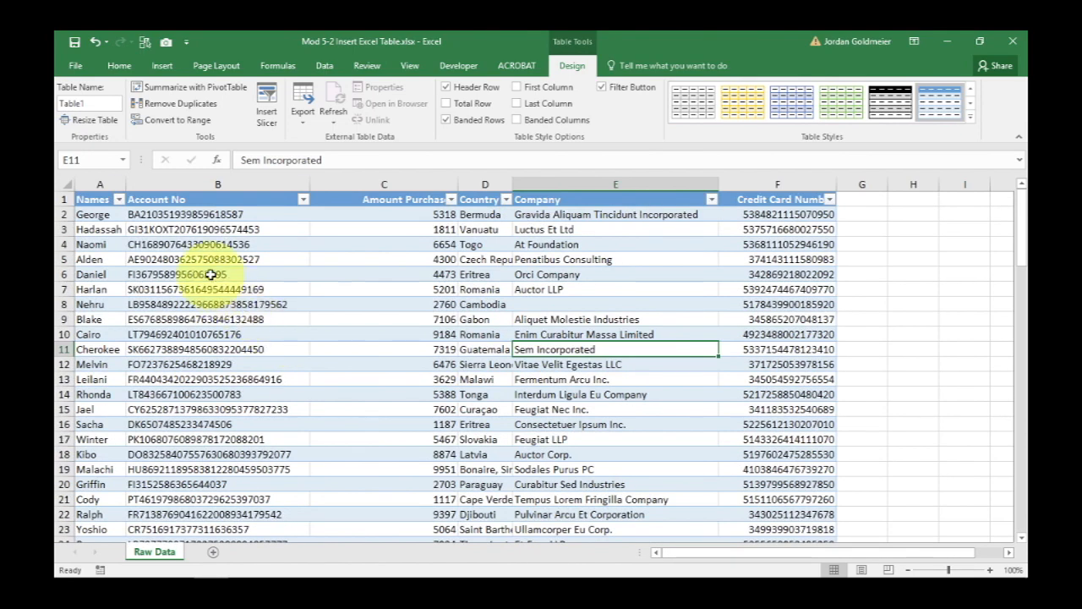
Turn off banded rows and apply the first plain style from the Light table styles.
left_click(216, 259)
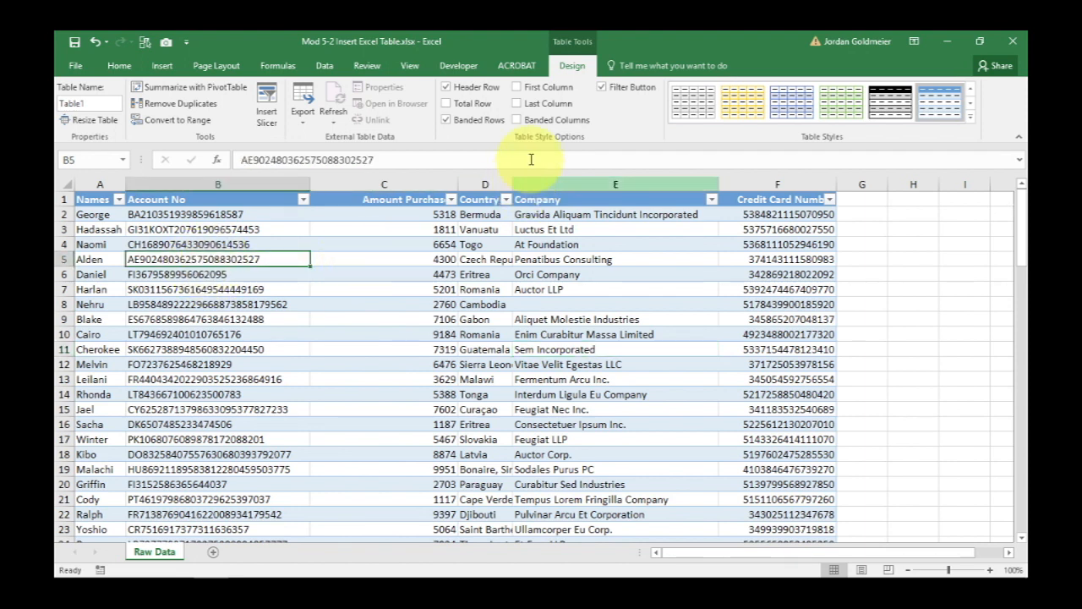
left_click(474, 121)
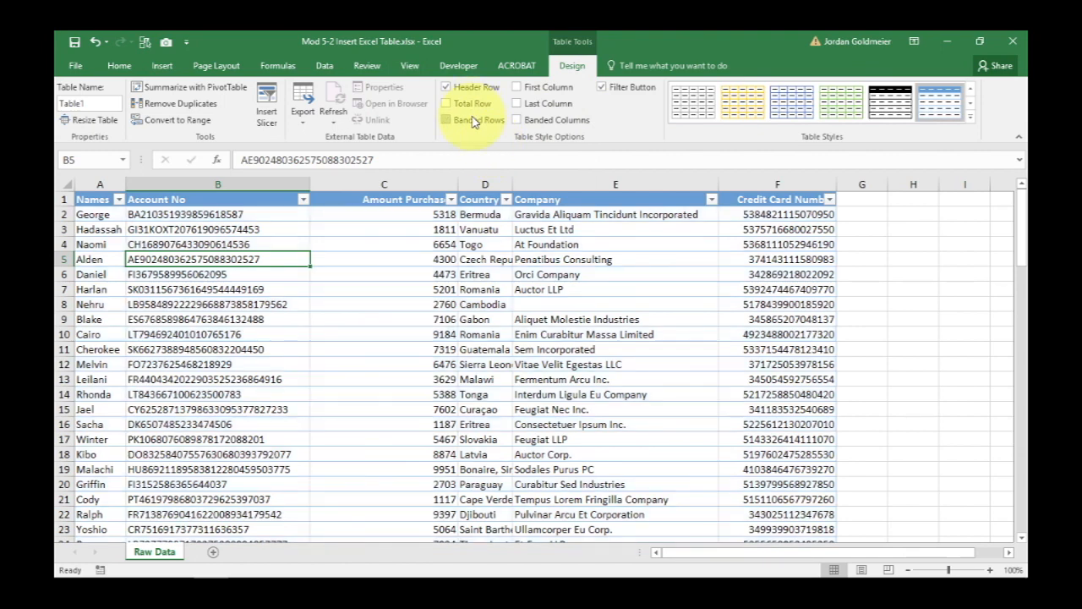
left_click(971, 116)
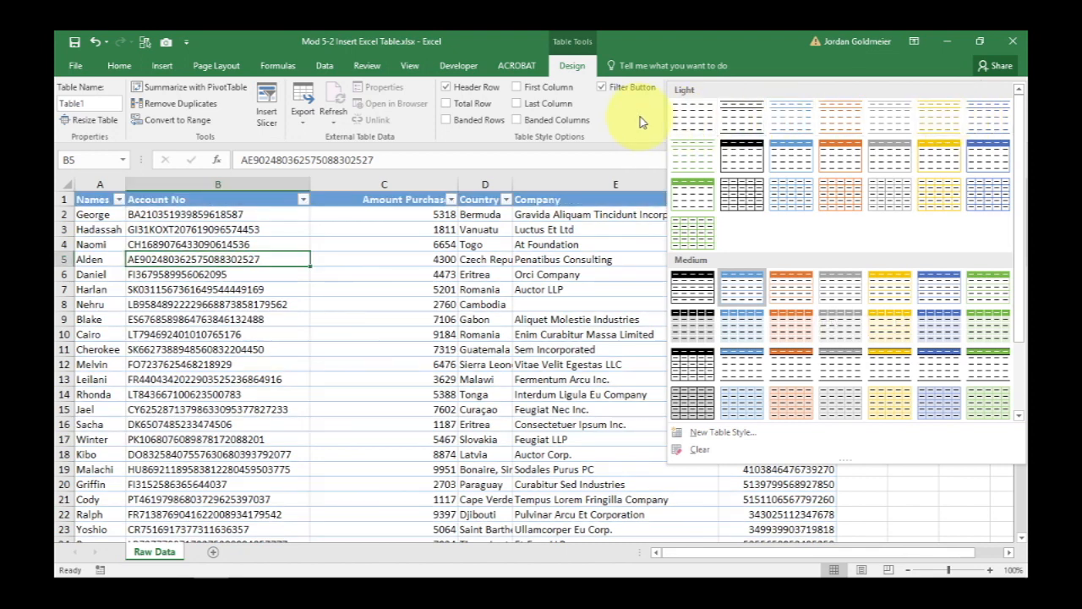
left_click(689, 130)
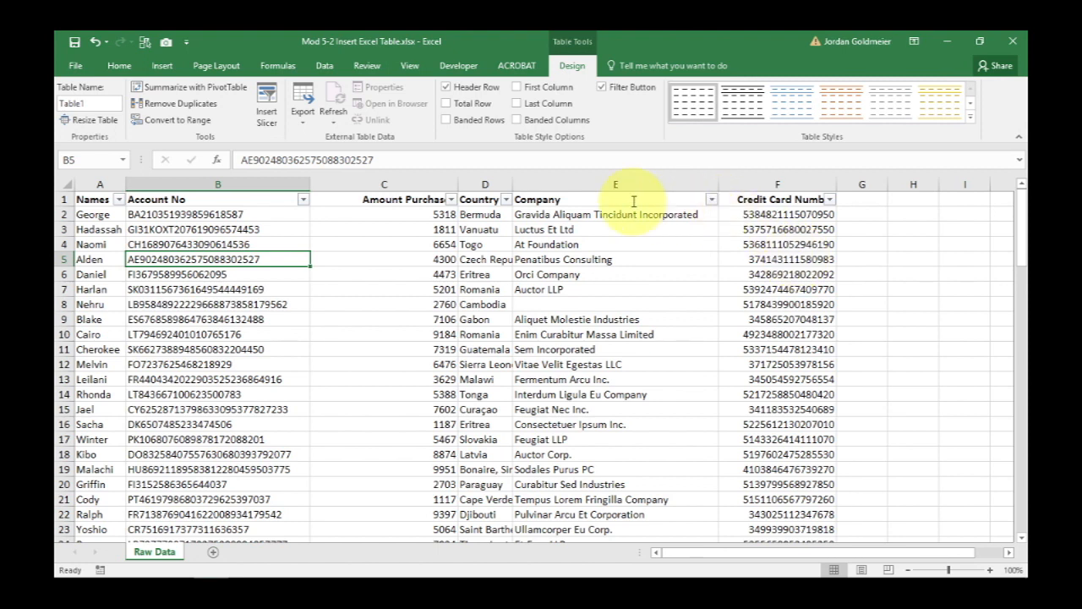
key("Up")
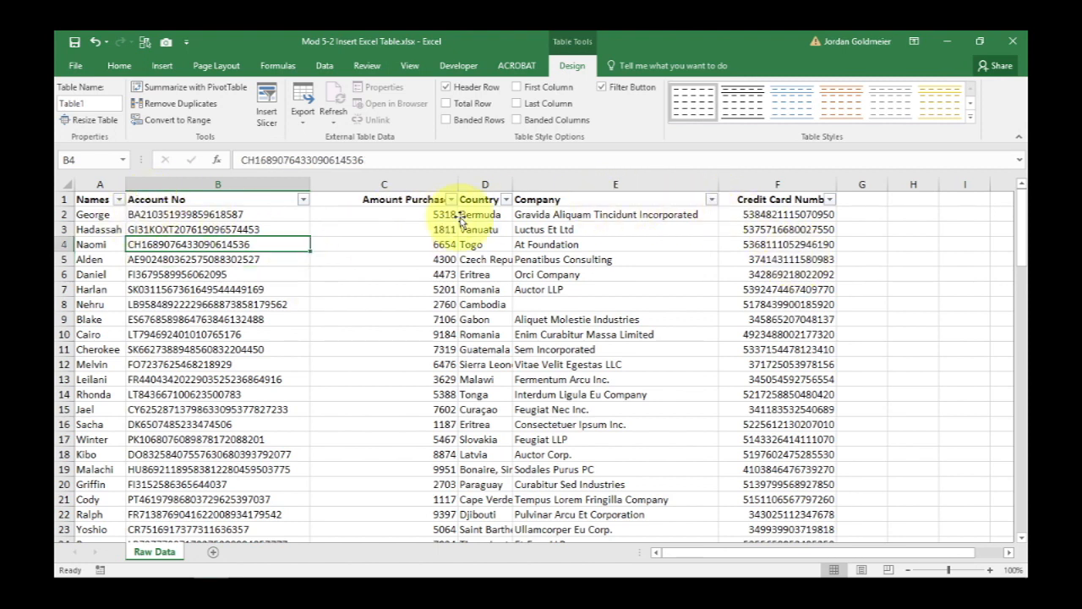
left_click(747, 290)
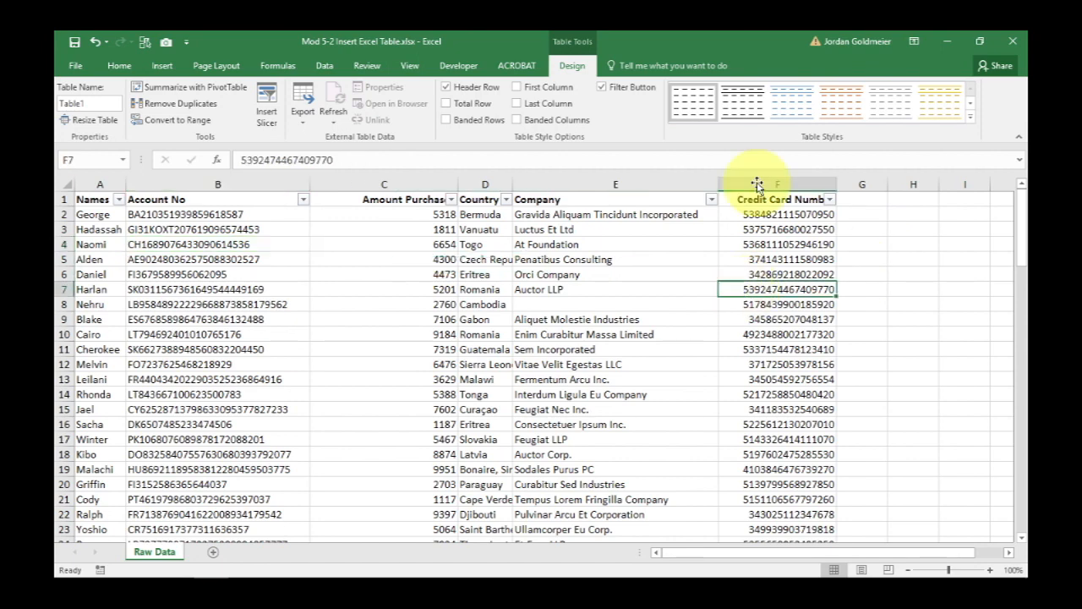
Browse the table style gallery again without choosing a style.
left_click(970, 117)
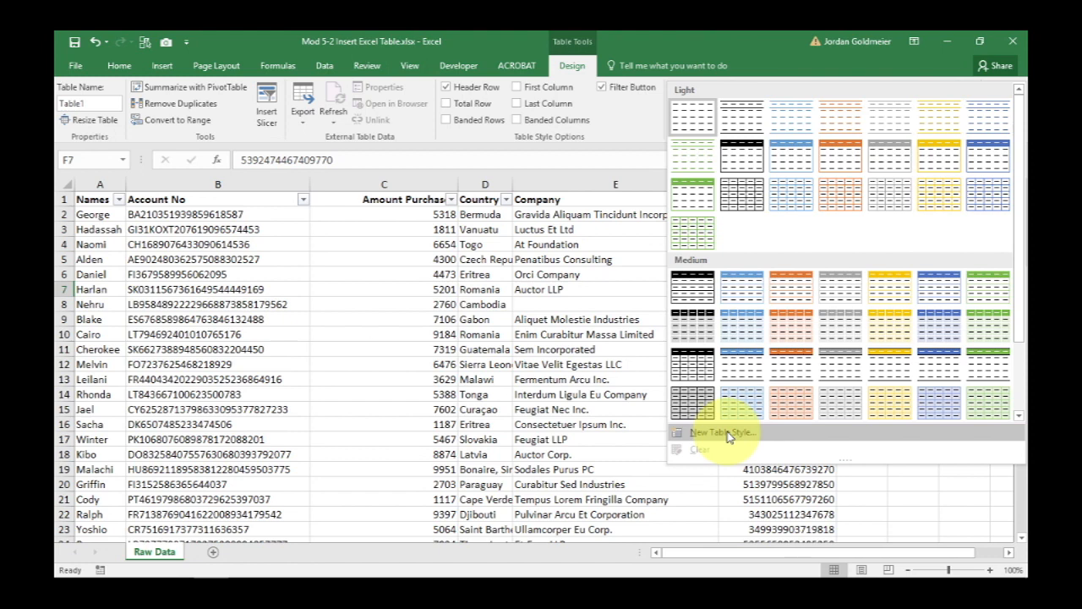
left_click(281, 328)
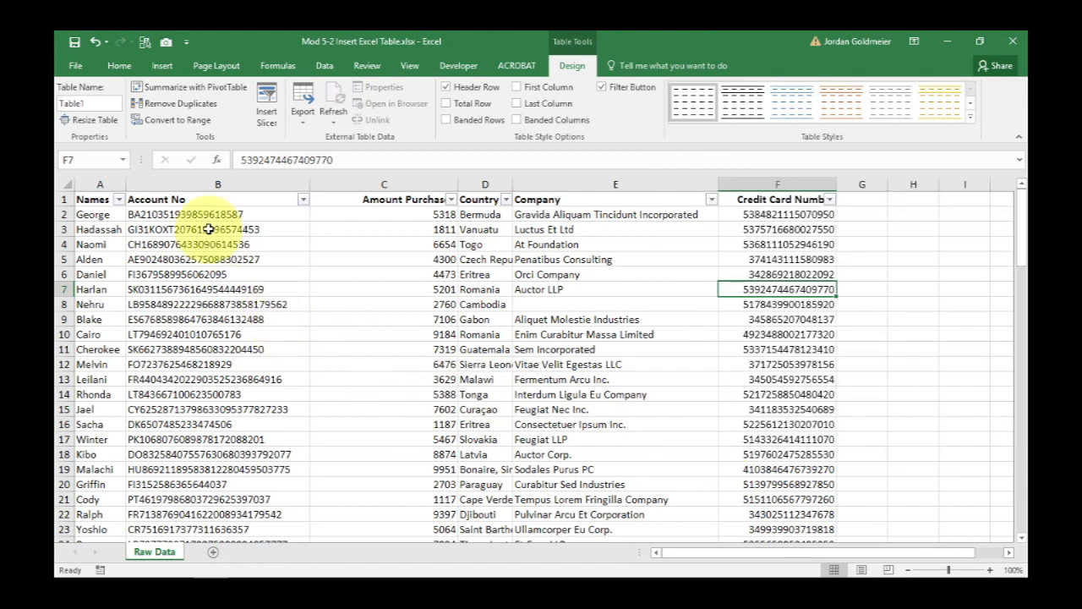
left_click(329, 336)
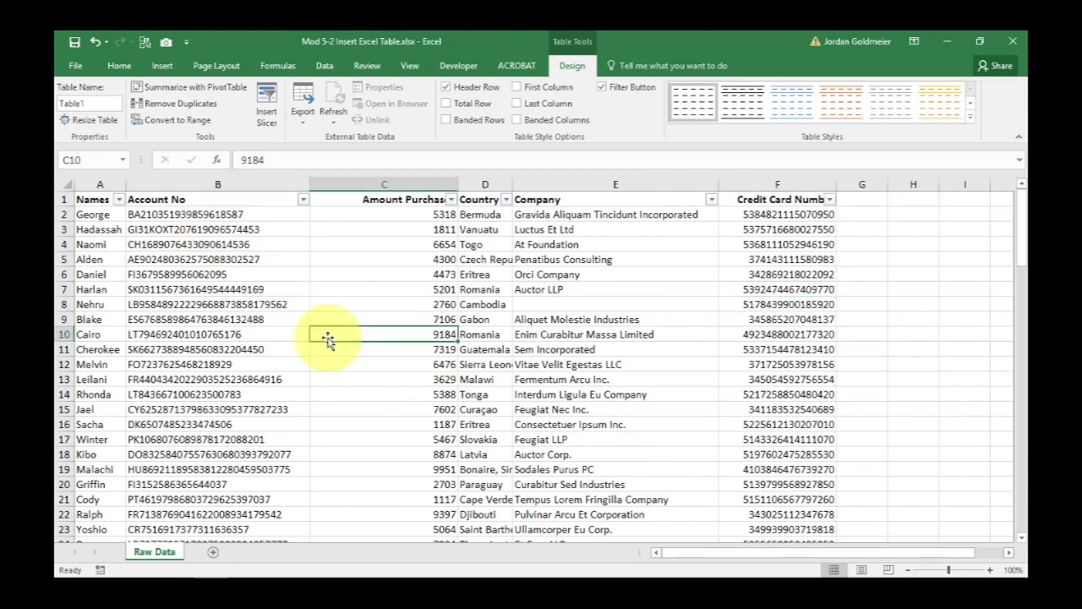
left_click(232, 289)
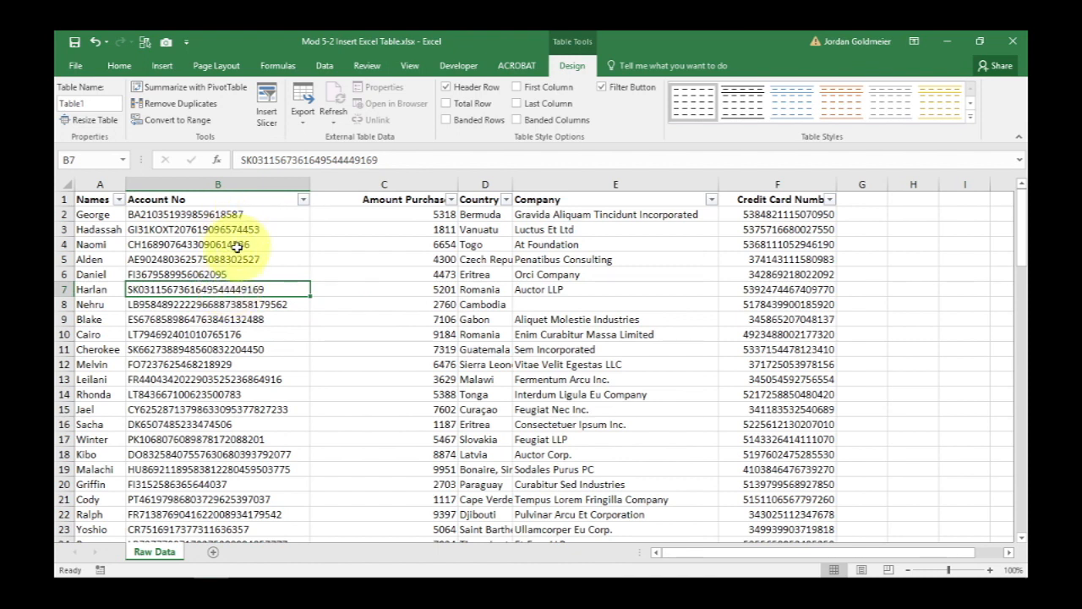
left_click(238, 246)
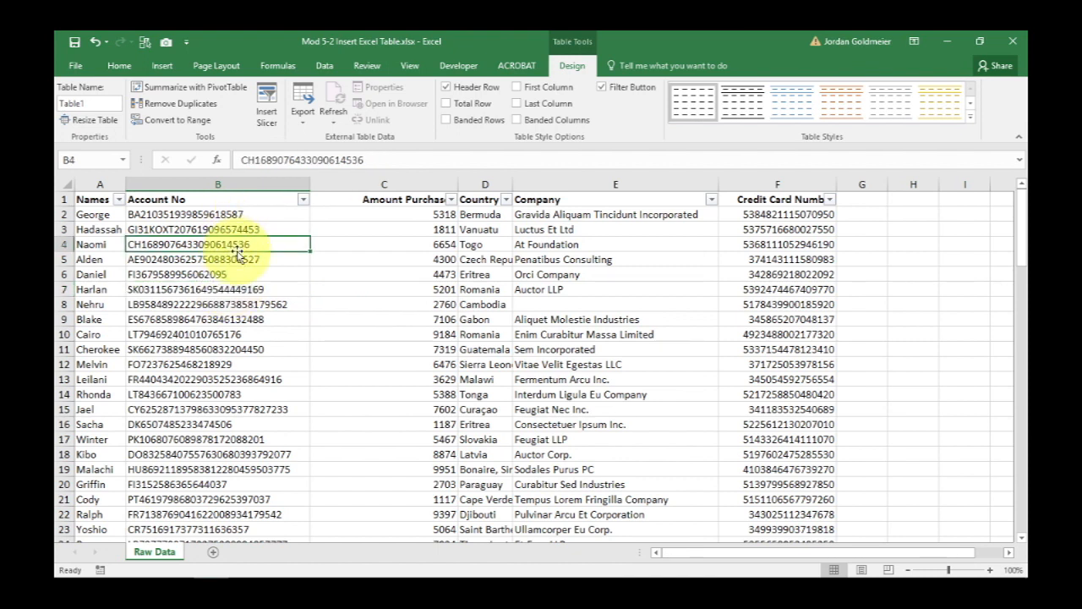
Rename the table as Database.
left_click(99, 103)
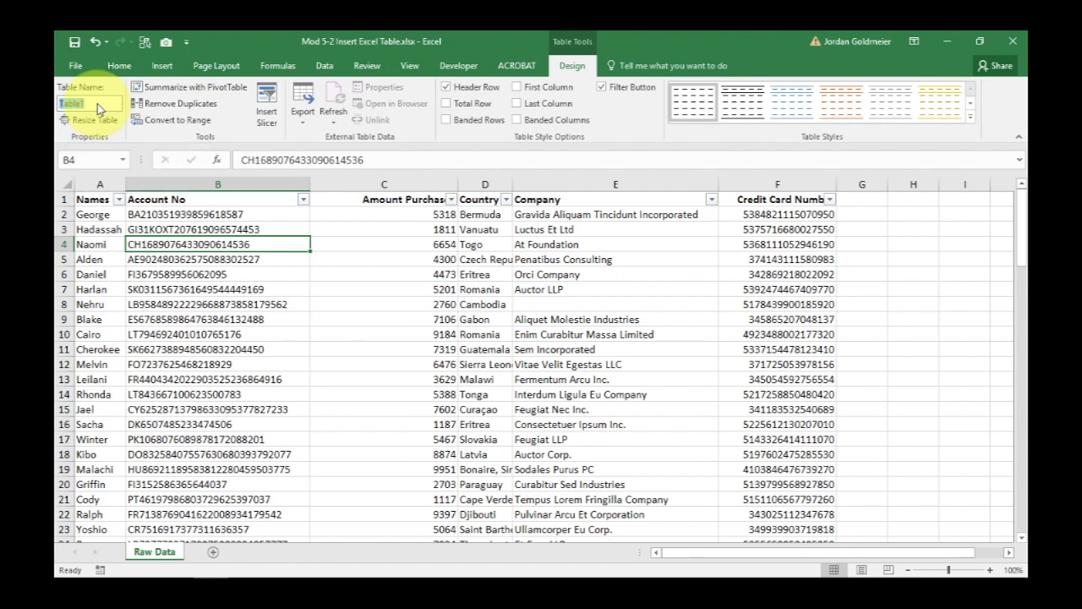
type("Database")
left_click(91, 245)
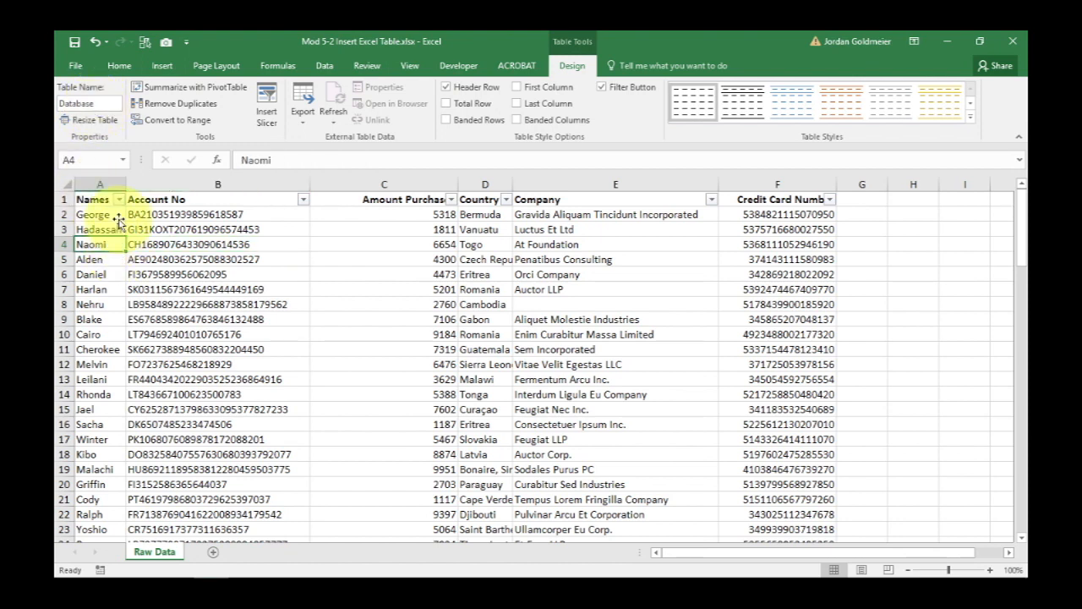
left_click(100, 215)
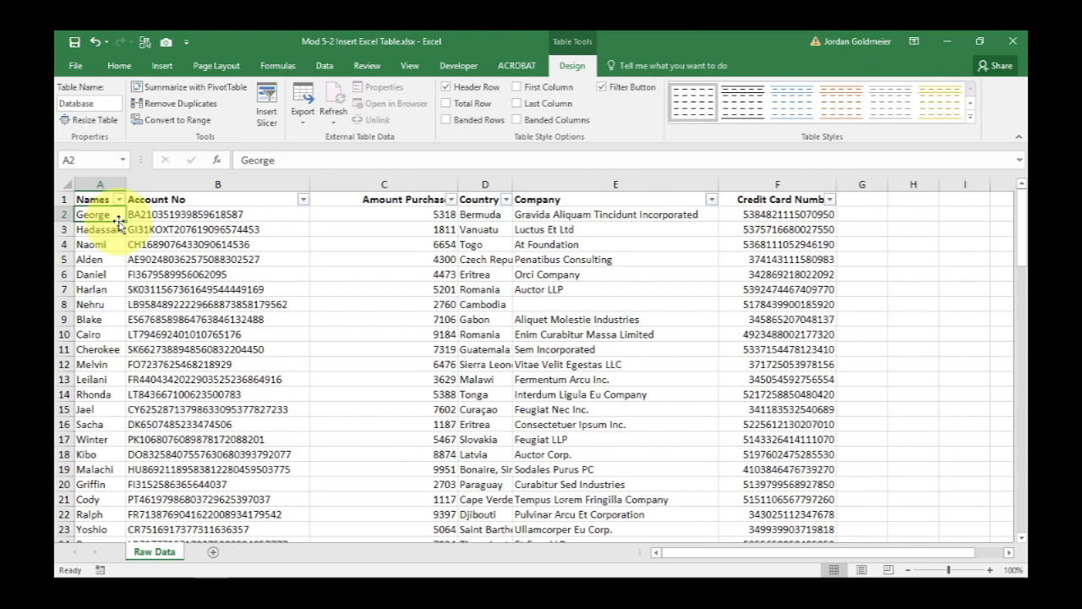
left_click(161, 364)
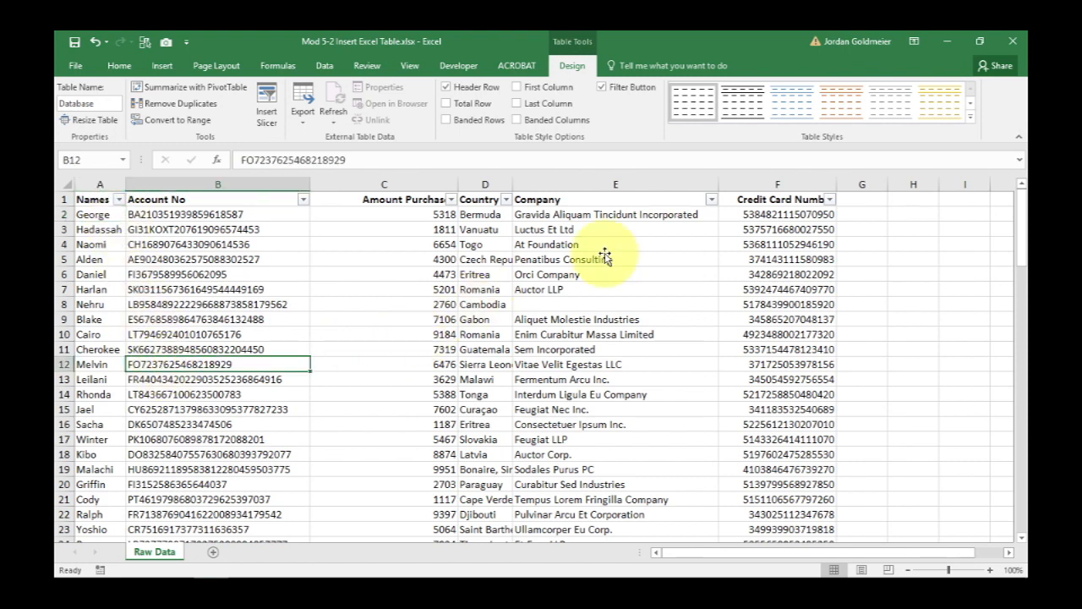
left_click(930, 221)
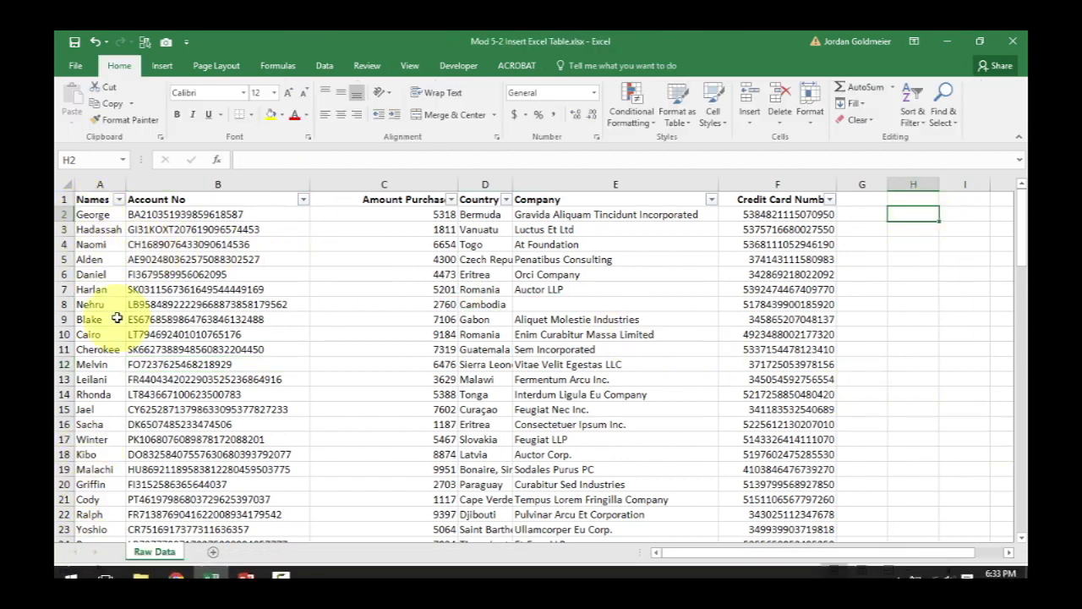
Enter the formula =COUNTA(Database[Names]) in H2 to count entries in the table's Names column.
type("=")
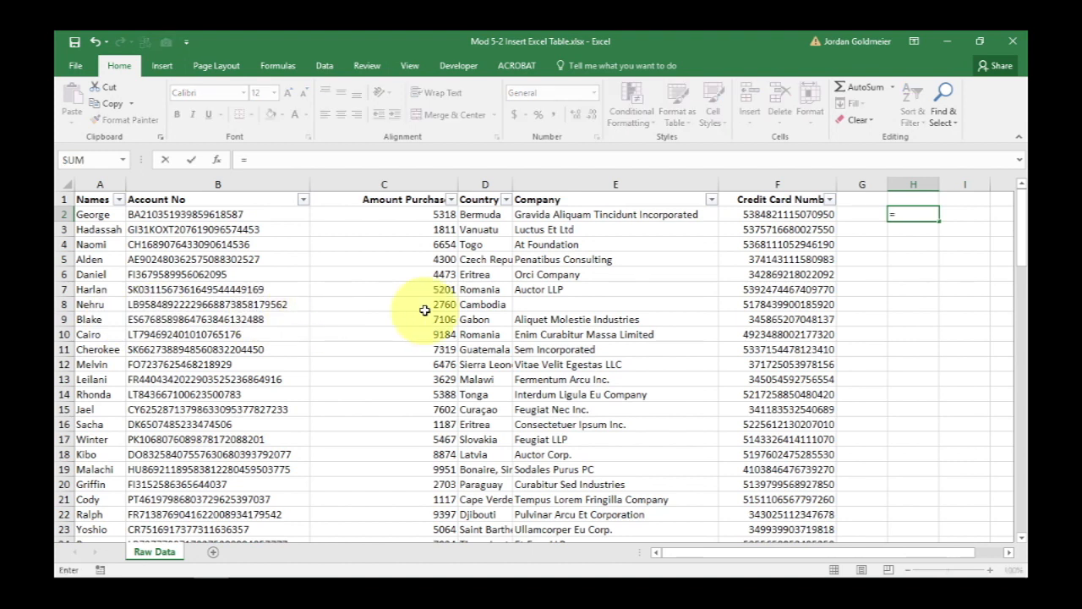
type("count")
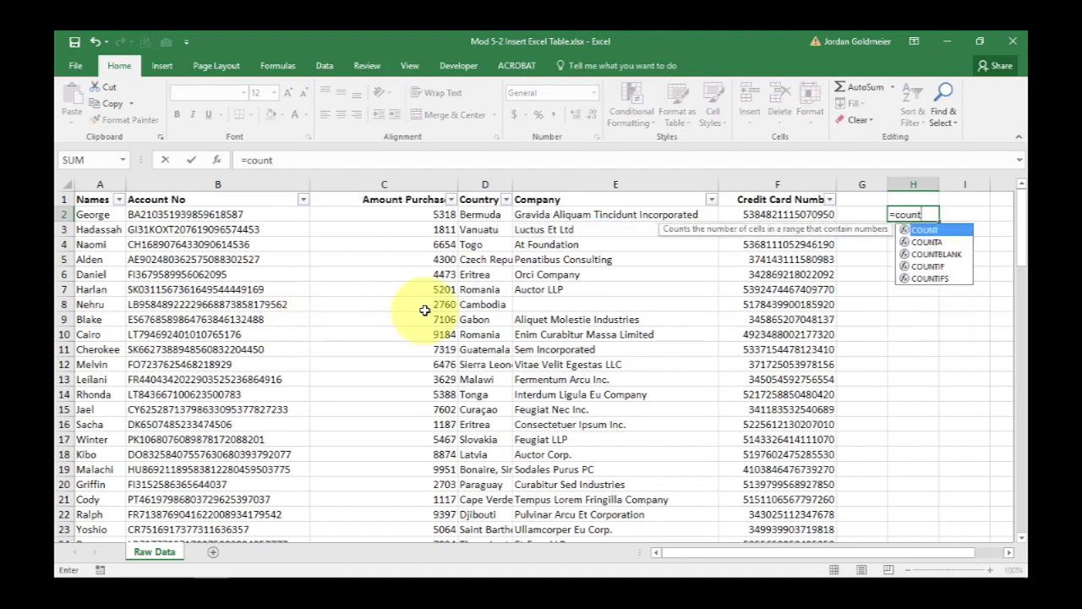
key("Down")
key("Tab")
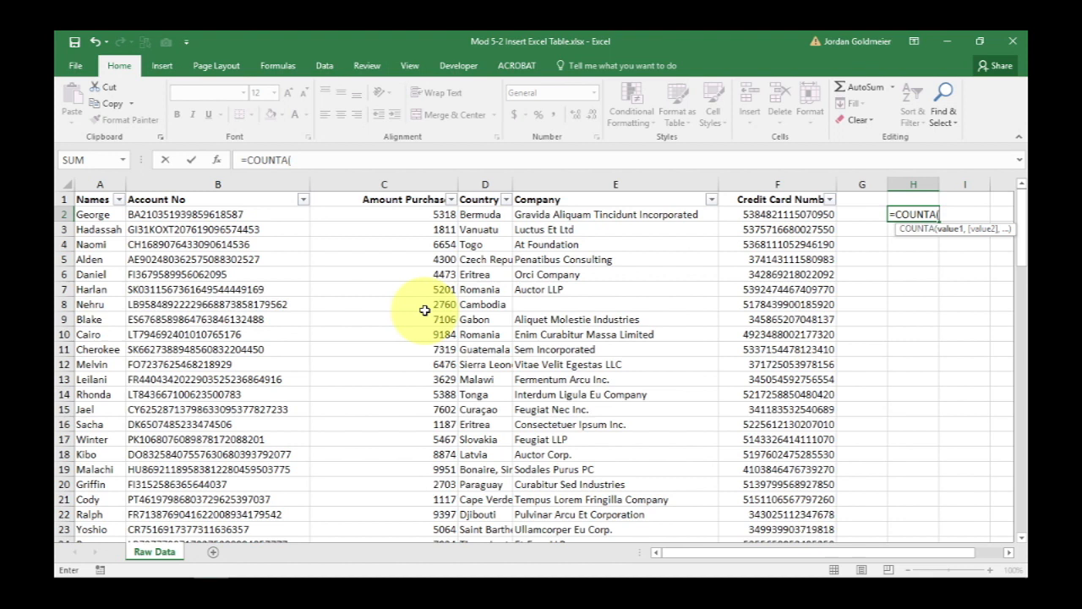
left_click(296, 158)
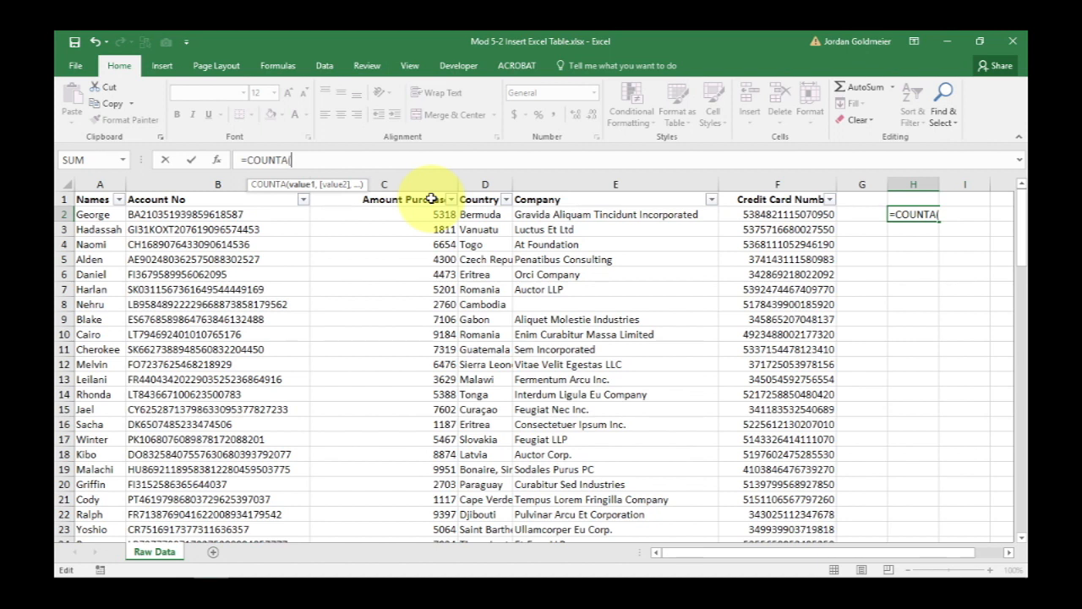
type("dat")
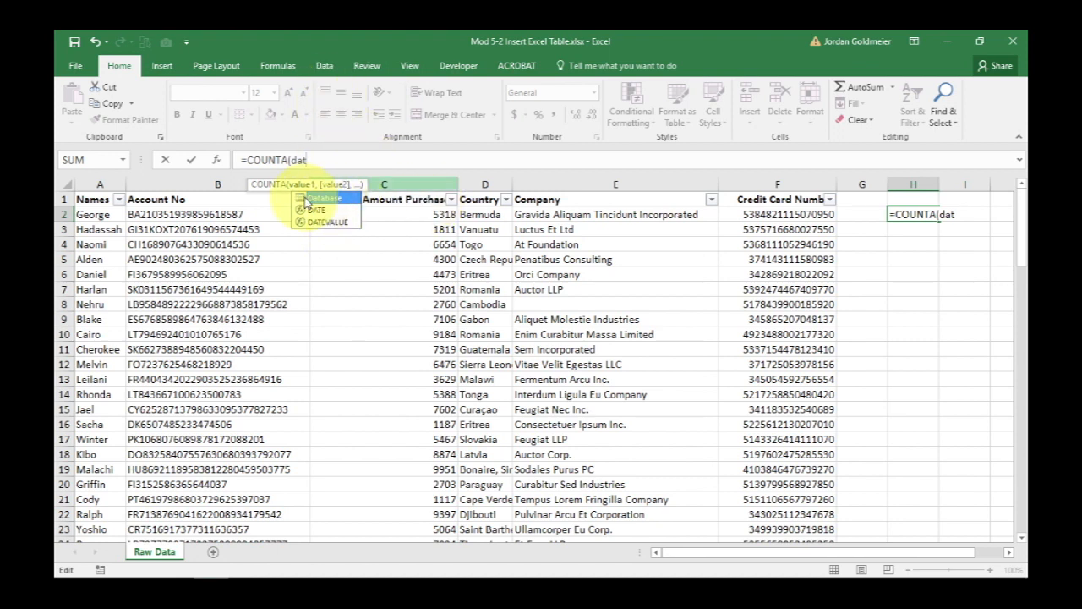
double_click(332, 200)
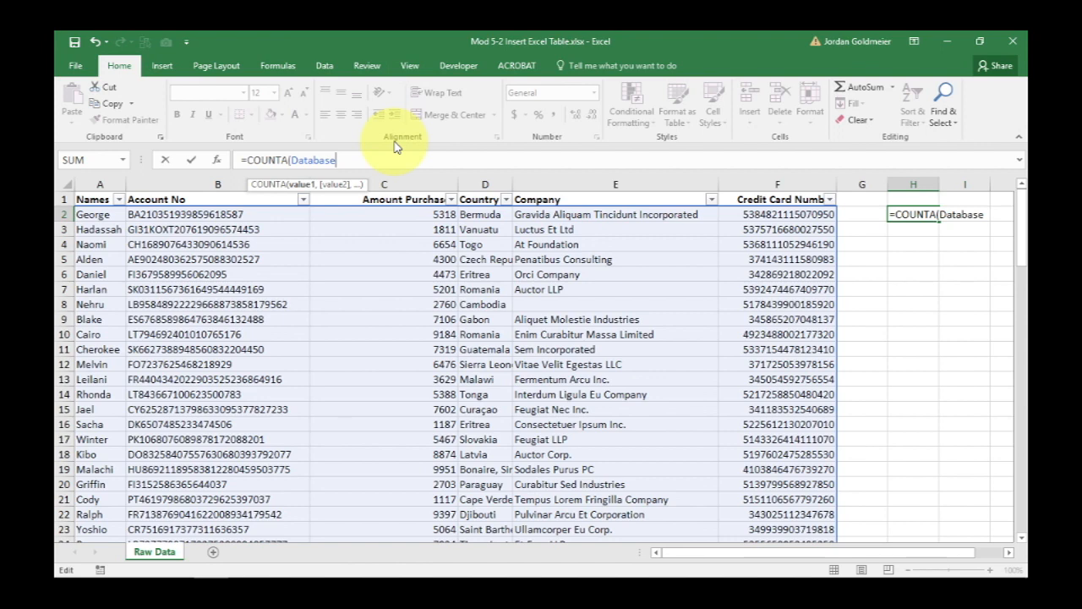
type("[Names")
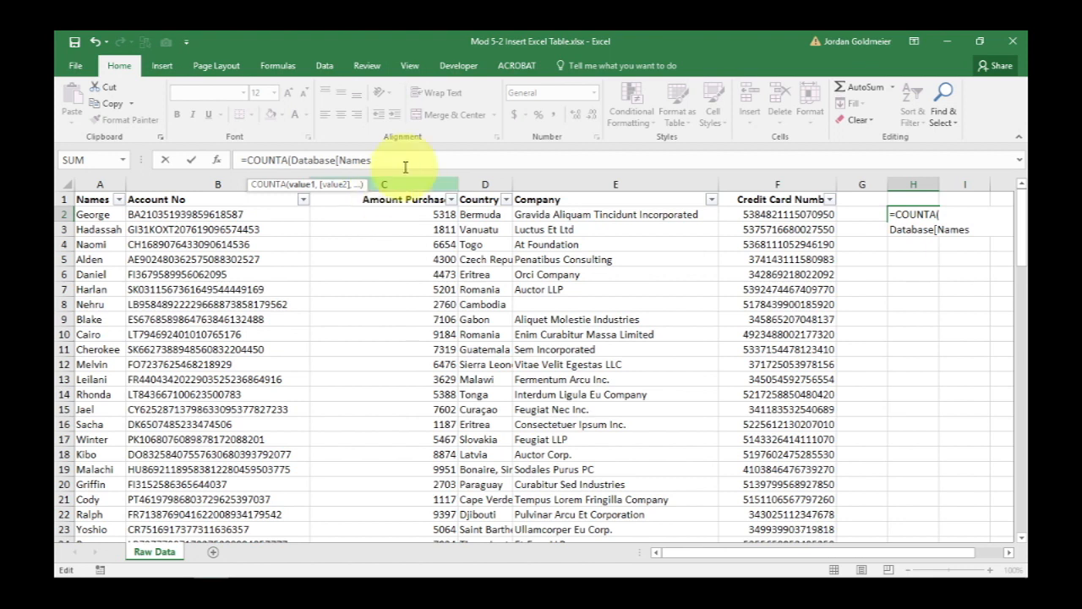
type("]")
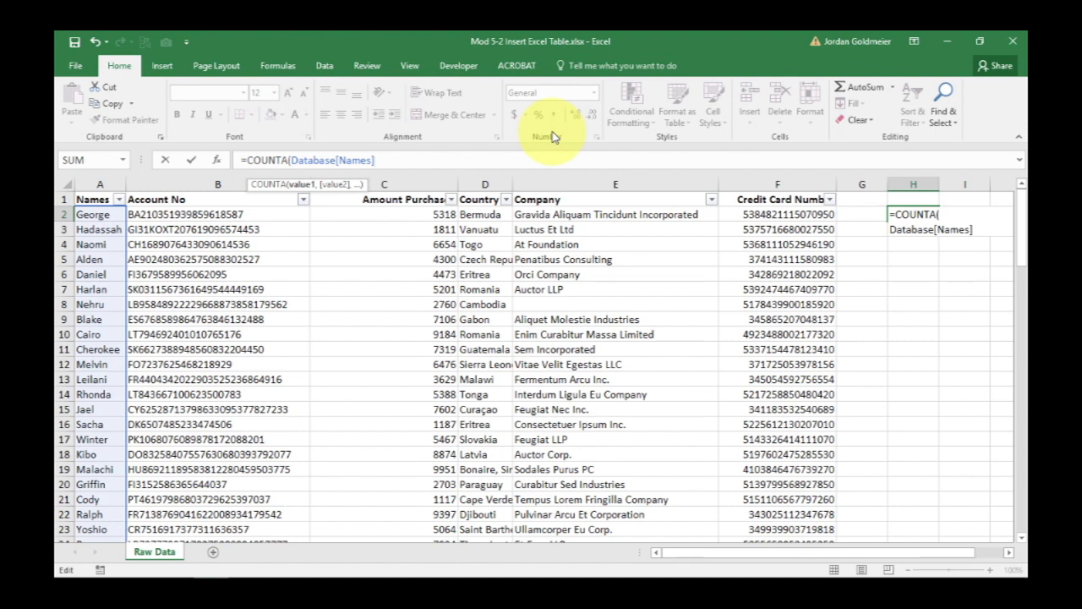
key("Return")
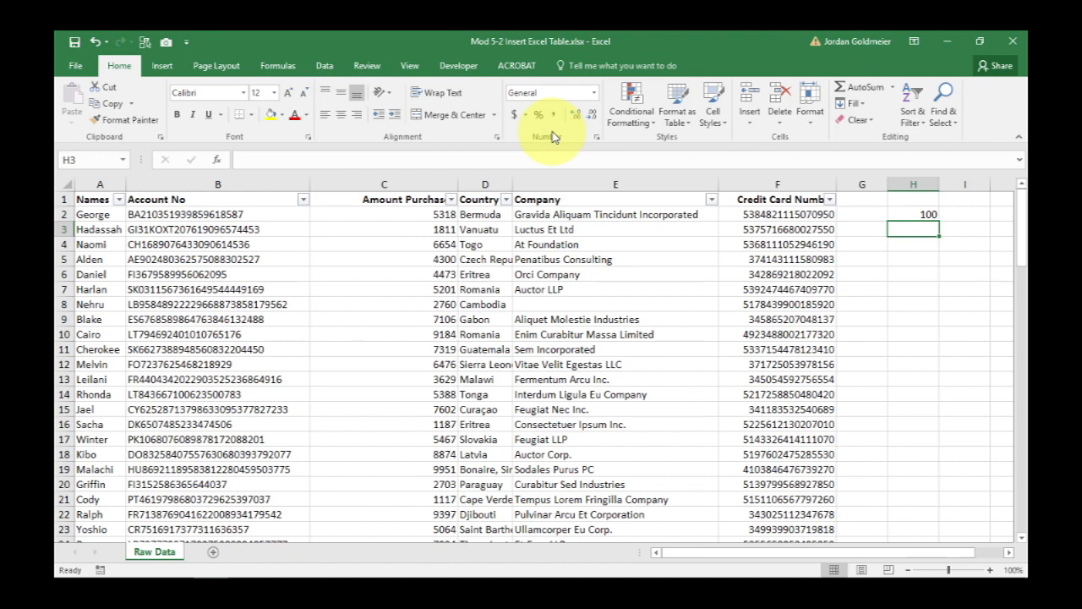
Jump to the end of the table and enter a new name in the first empty row below it.
left_click(119, 287)
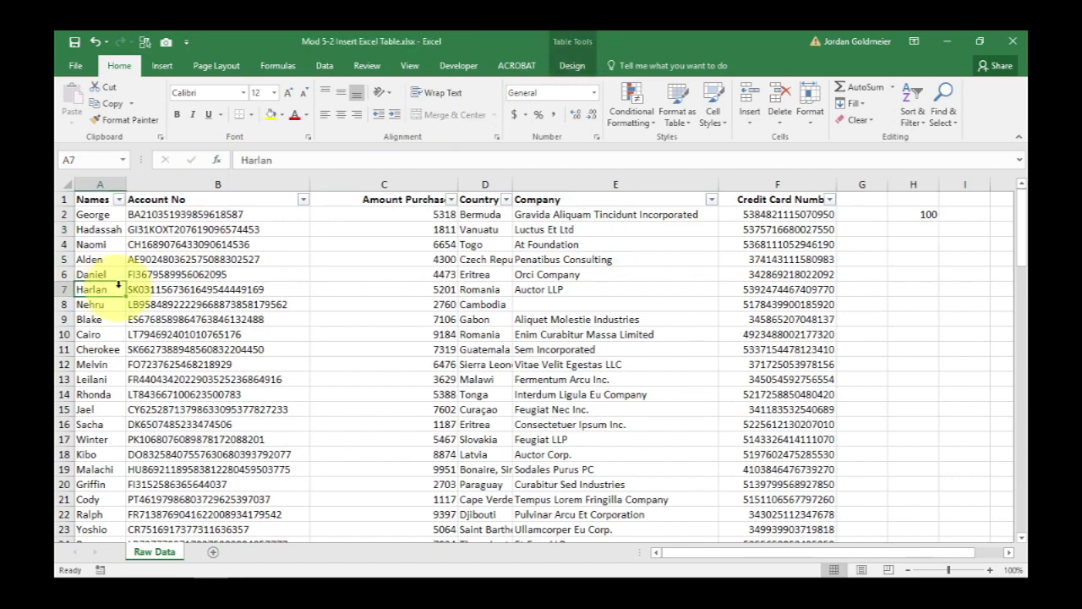
key("ctrl+Down")
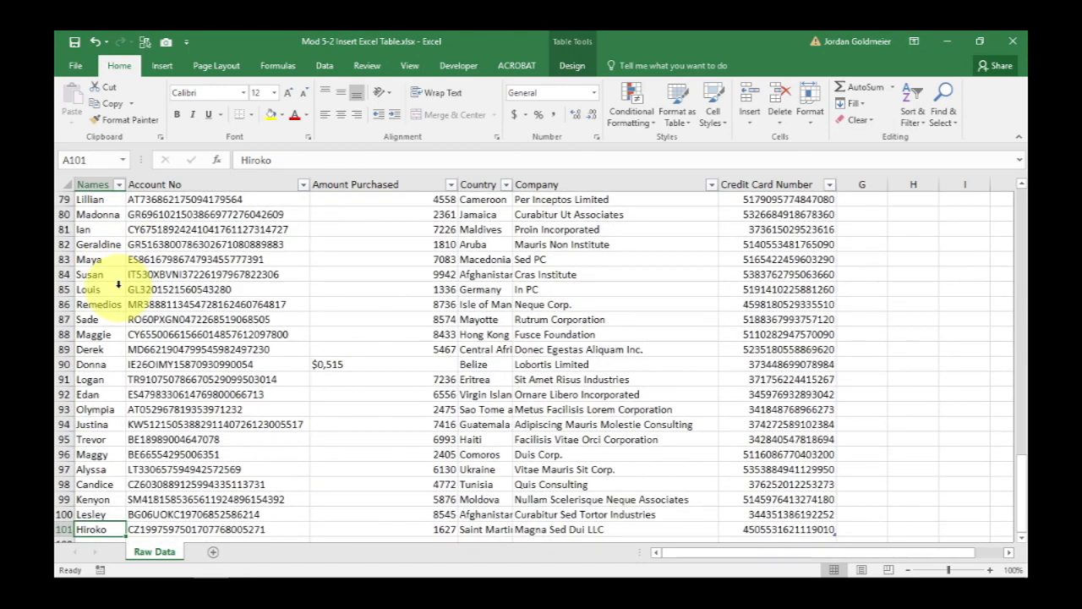
scroll(119, 287, "down", 5)
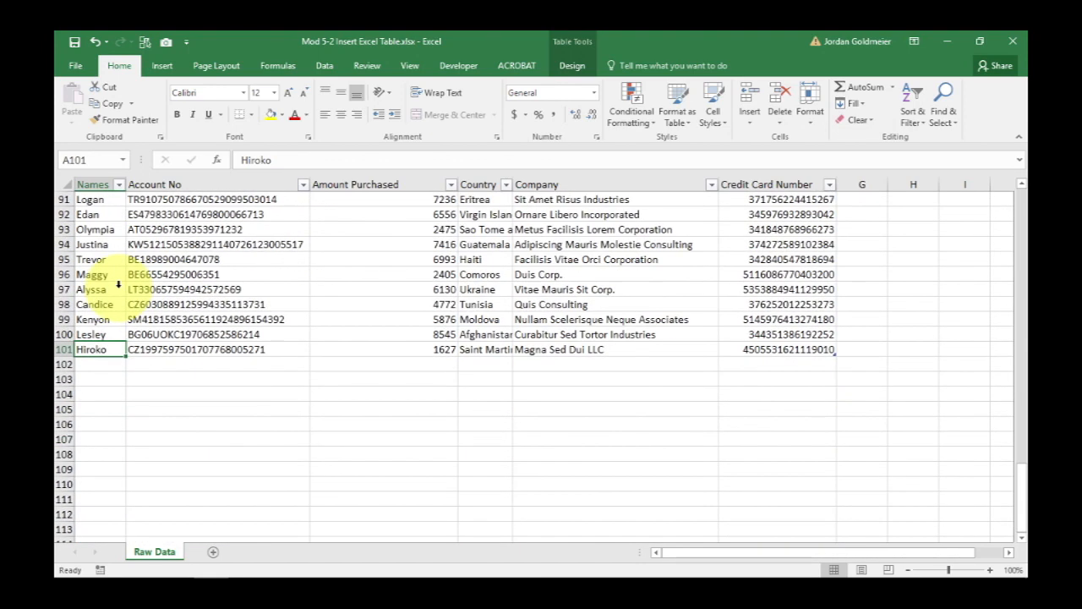
left_click(100, 319)
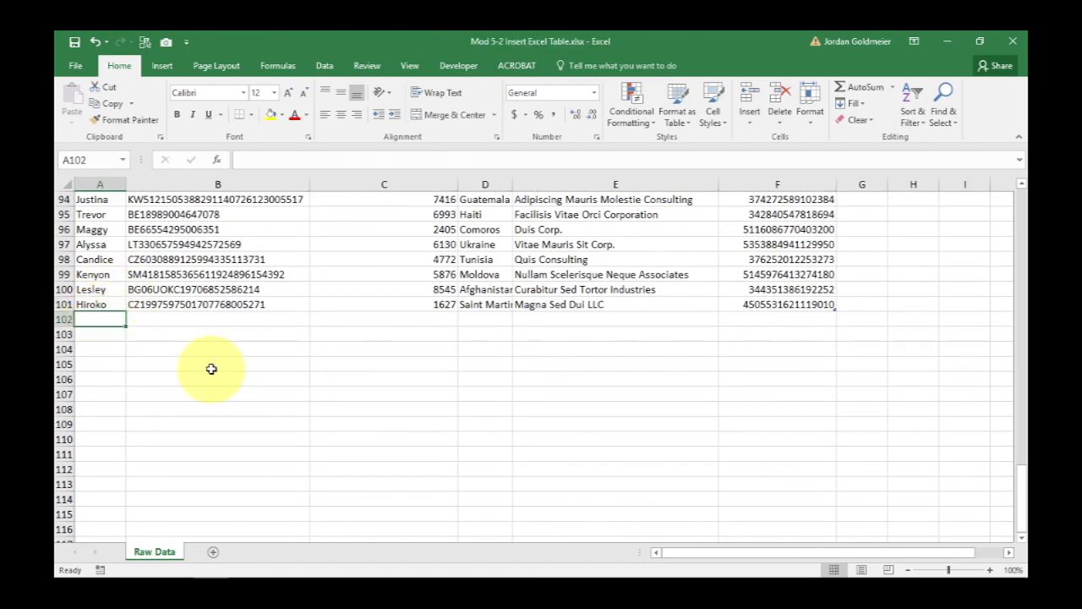
type("Jordan")
key("Tab")
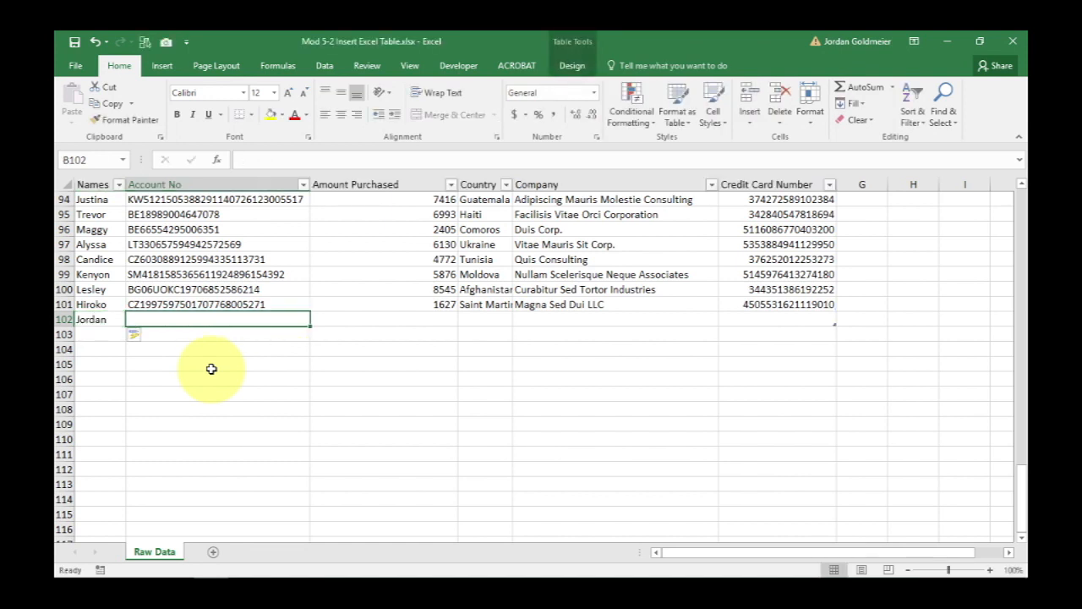
Copy the last row's account number into the new row's Account No cell.
key("Up")
key("ctrl+c")
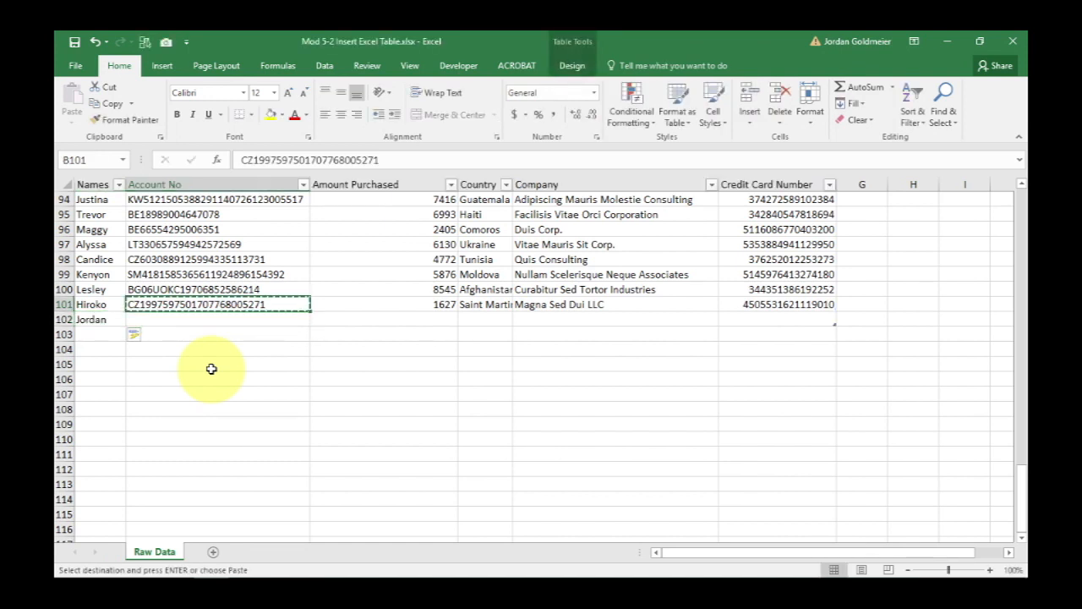
key("Down")
key("ctrl+v")
key("Tab")
key("Tab")
key("Tab")
key("Tab")
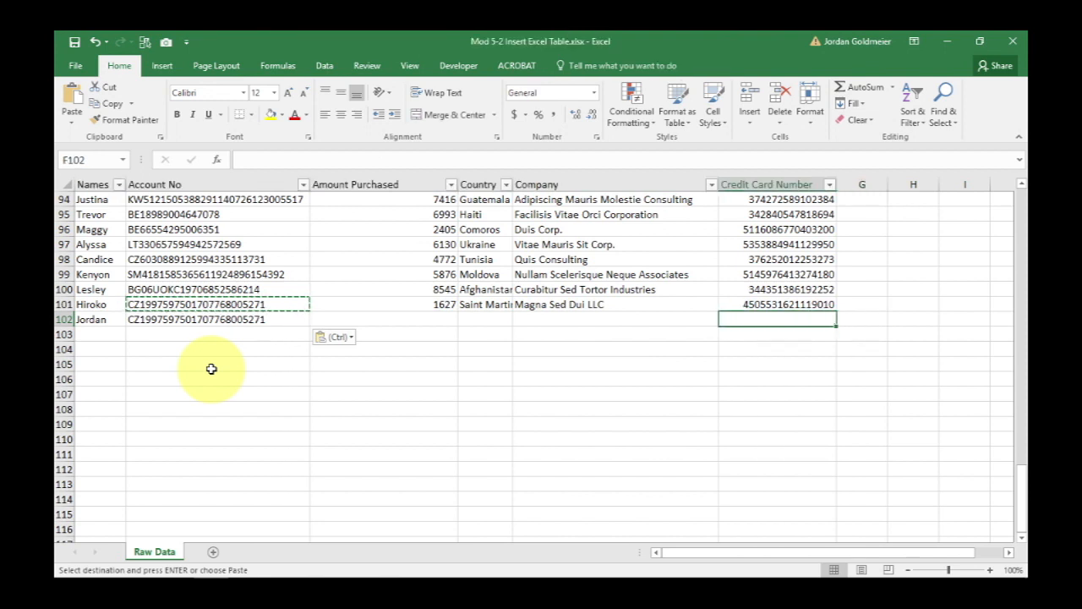
Copy the last row's credit card number into the new row's Credit Card Number cell.
key("Up")
key("ctrl+c")
key("Down")
key("ctrl+v")
key("Left")
key("Left")
key("Left")
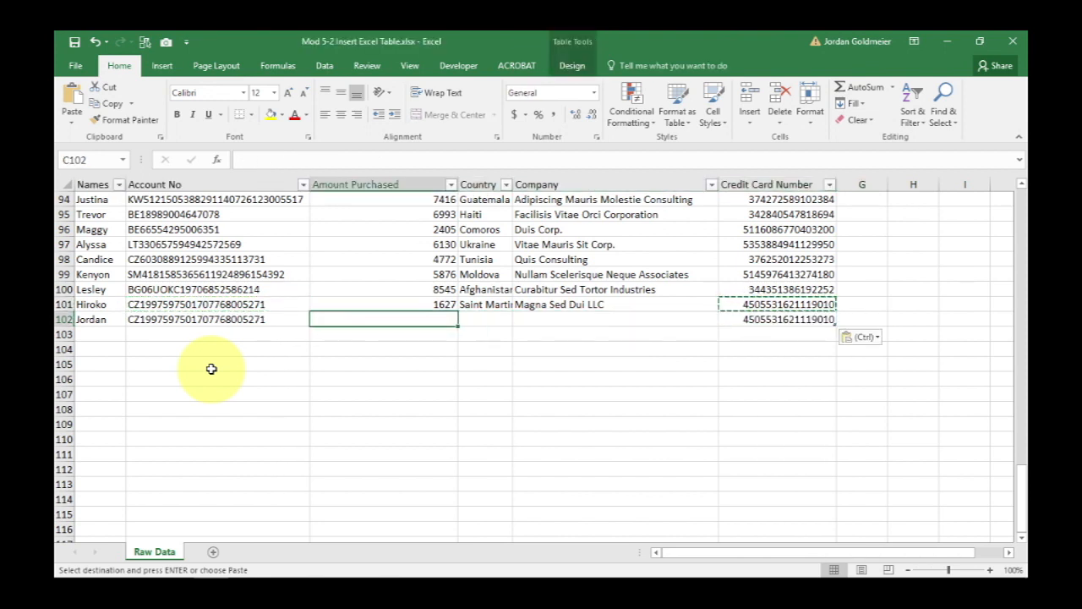
Fill the new row's Amount Purchased, Country and Company with 5000, USA and Excel.TV.
type("5000")
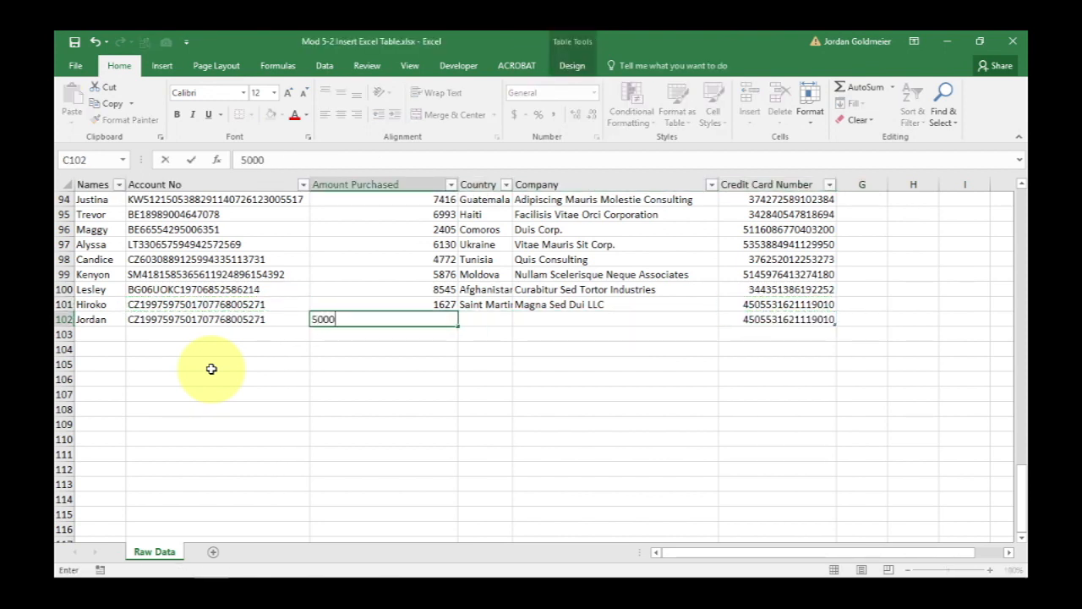
key("Tab")
type("USA")
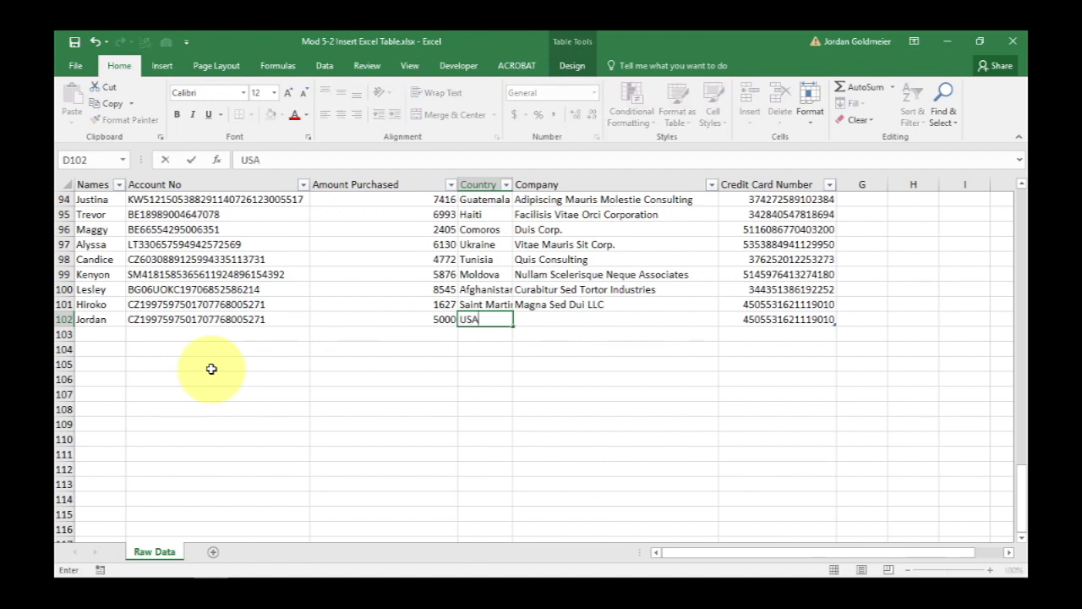
key("Tab")
type("Excel.TV")
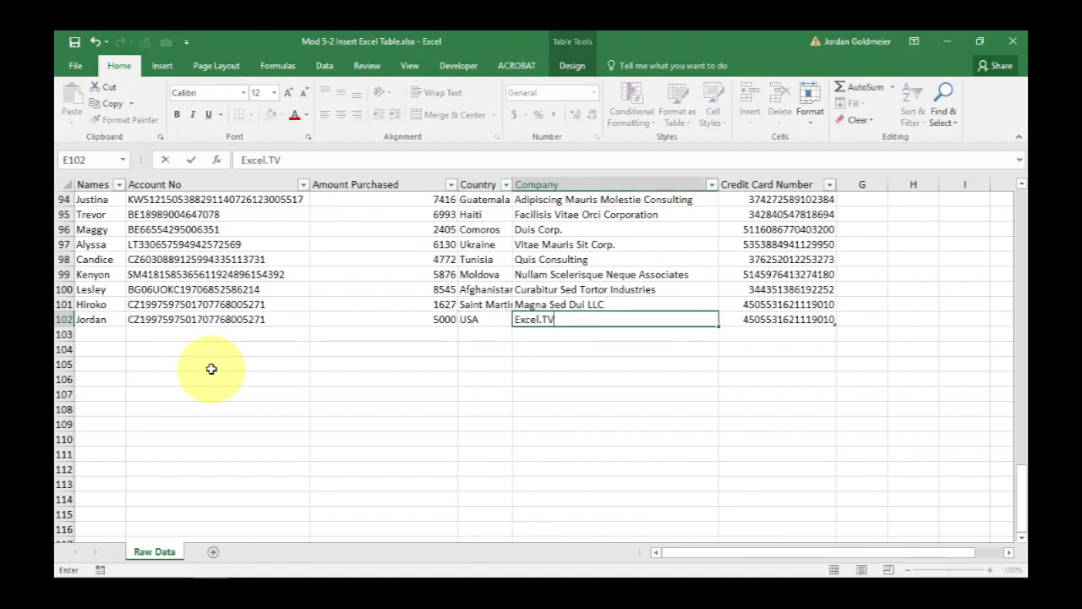
key("Return")
Inspect the new row's cells against the rows above and return to the top of the table.
key("Up")
key("Right")
key("Right")
key("Right")
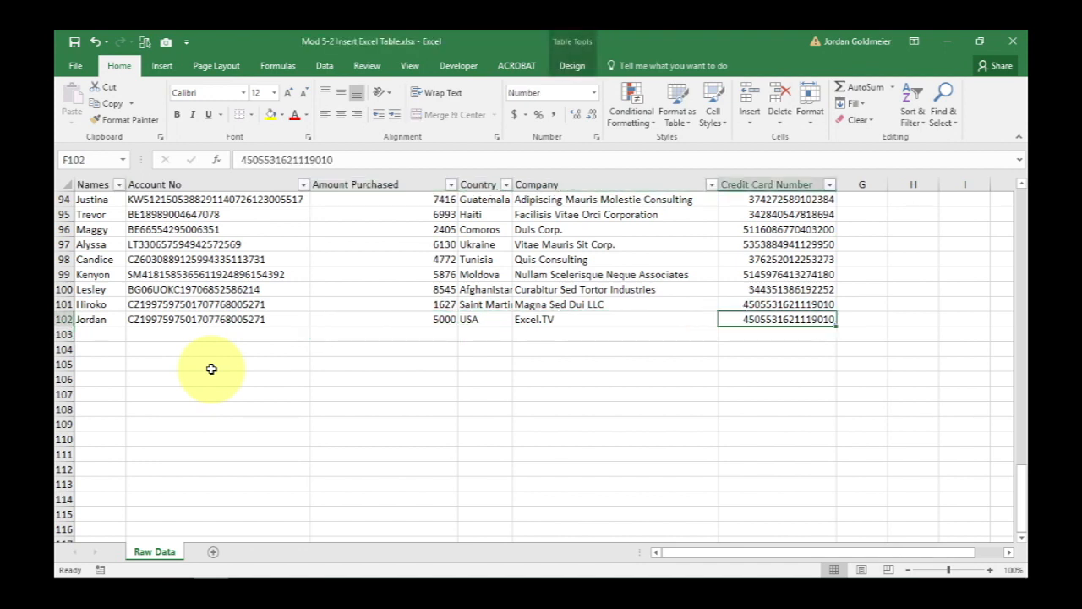
left_click(681, 274)
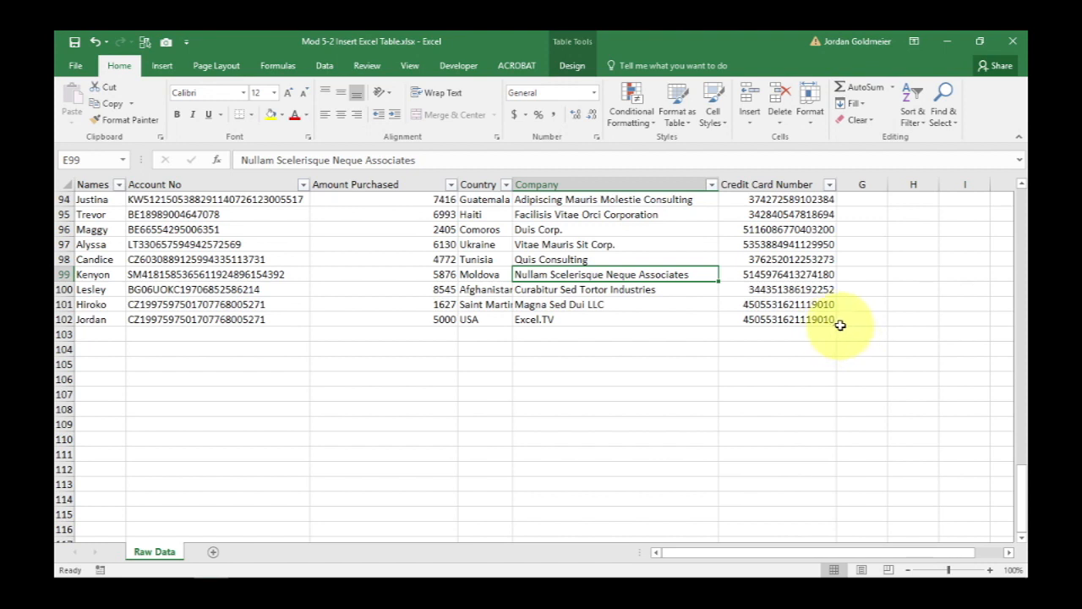
left_click(787, 319)
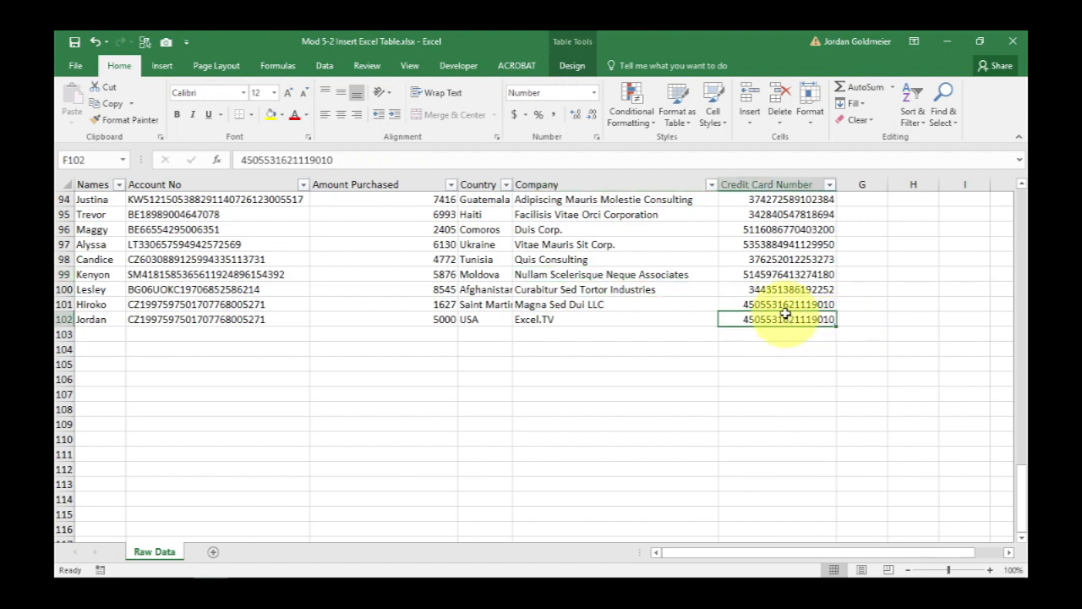
left_click(784, 305)
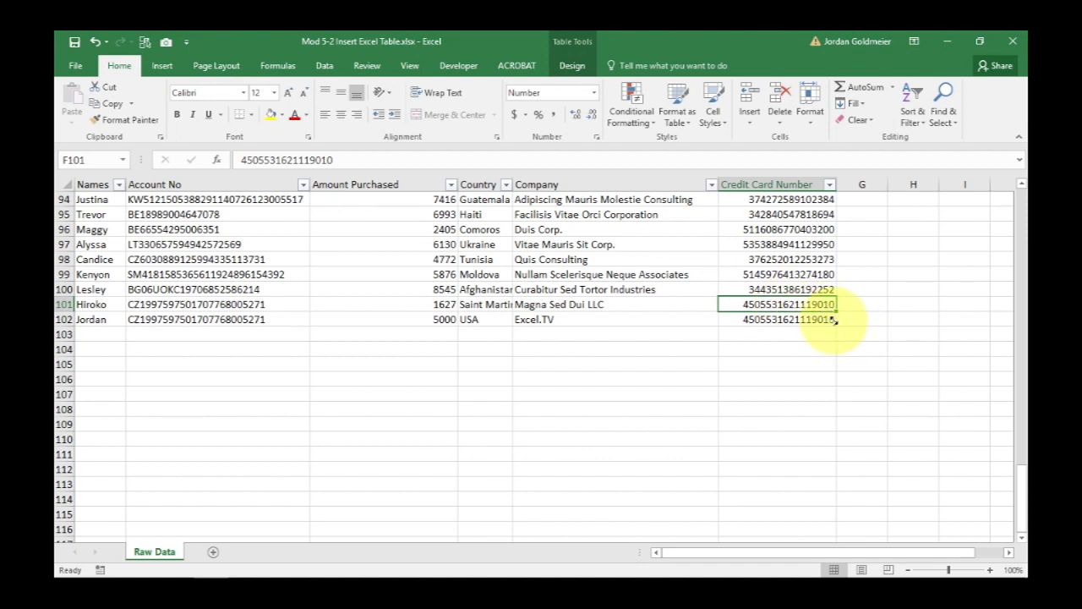
mouse_move(836, 320)
left_mouse_down()
mouse_move(851, 222)
mouse_move(822, 467)
mouse_move(828, 328)
left_mouse_up()
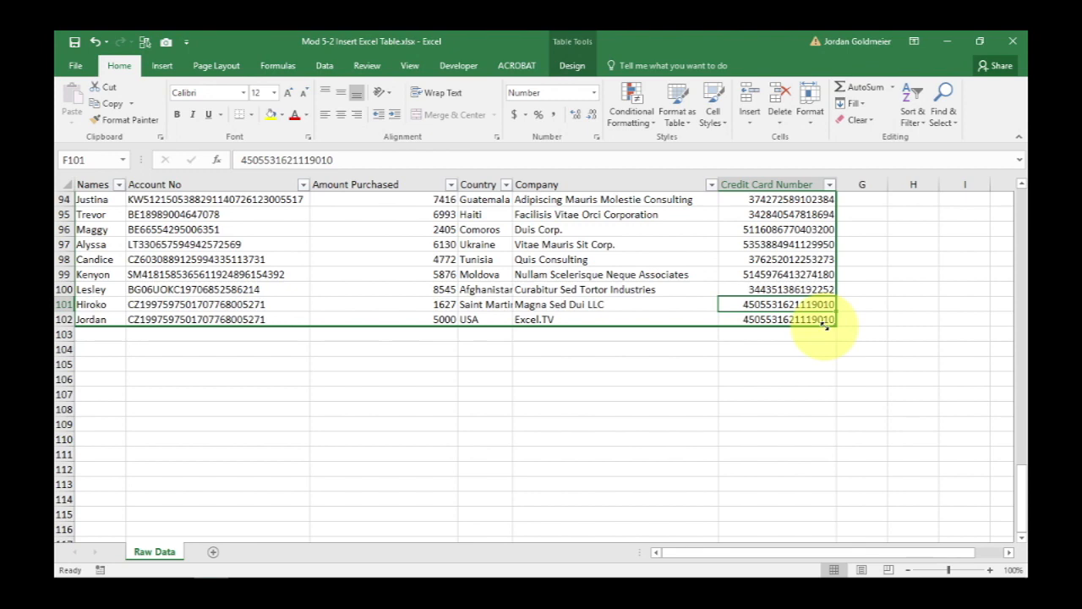
left_click(738, 290)
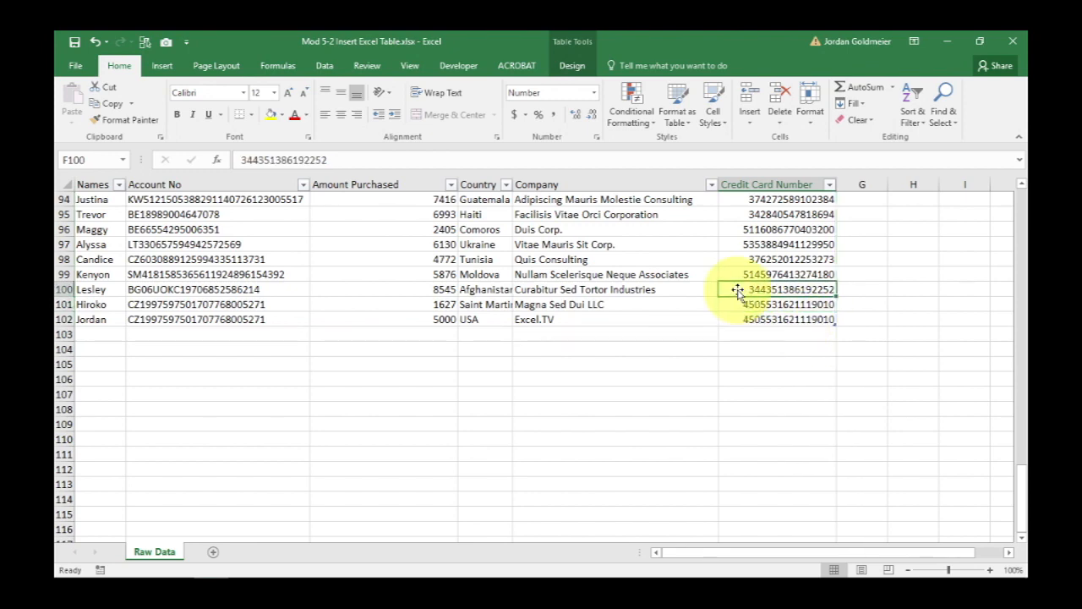
scroll(737, 291, "down", 8)
scroll(737, 291, "up", 20)
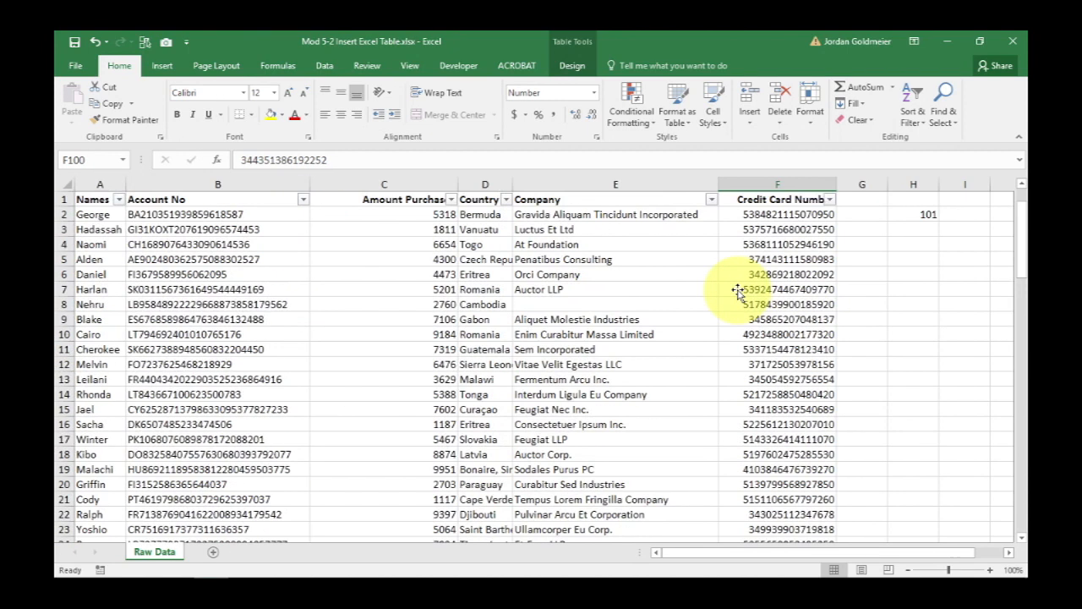
Move the count formula cell from H2 to I1.
left_click(913, 212)
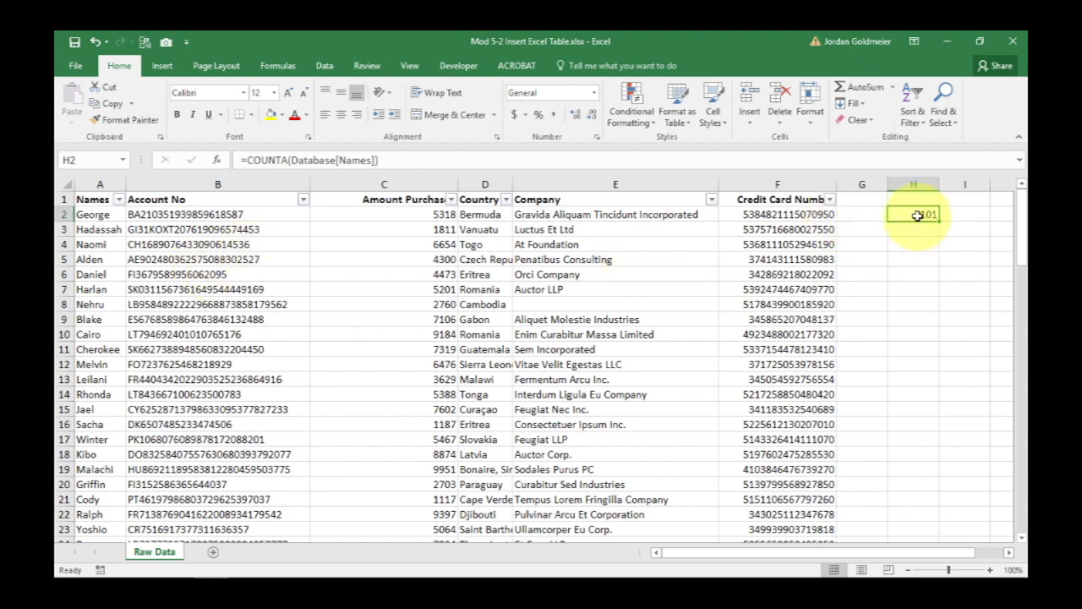
left_click_drag(919, 223, 972, 194)
Add a Test Column header in G1 beside the table and autofit that column's width.
left_click(866, 192)
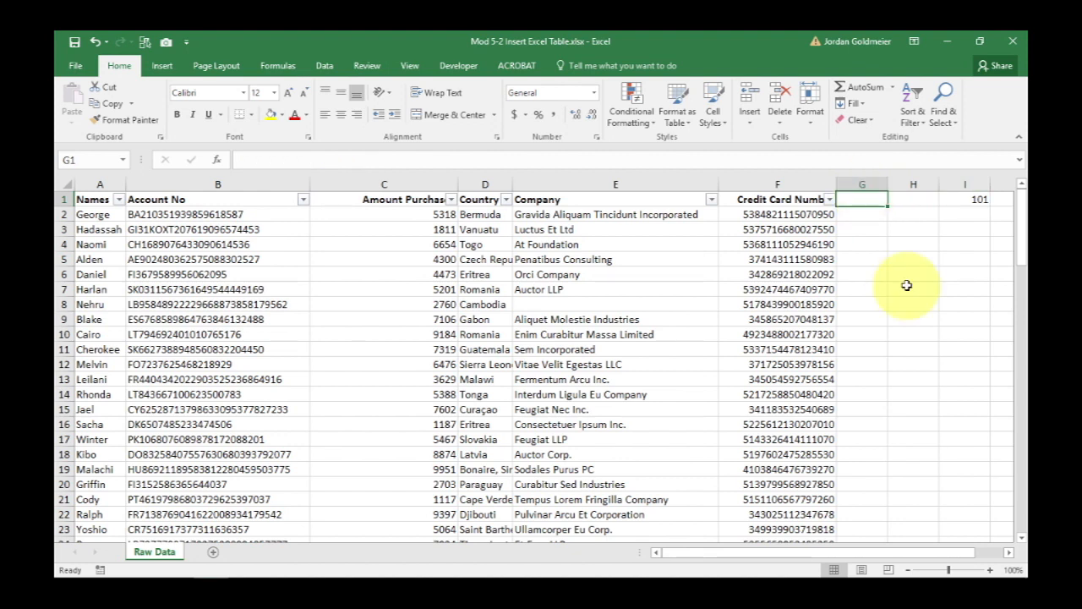
type("Test Column")
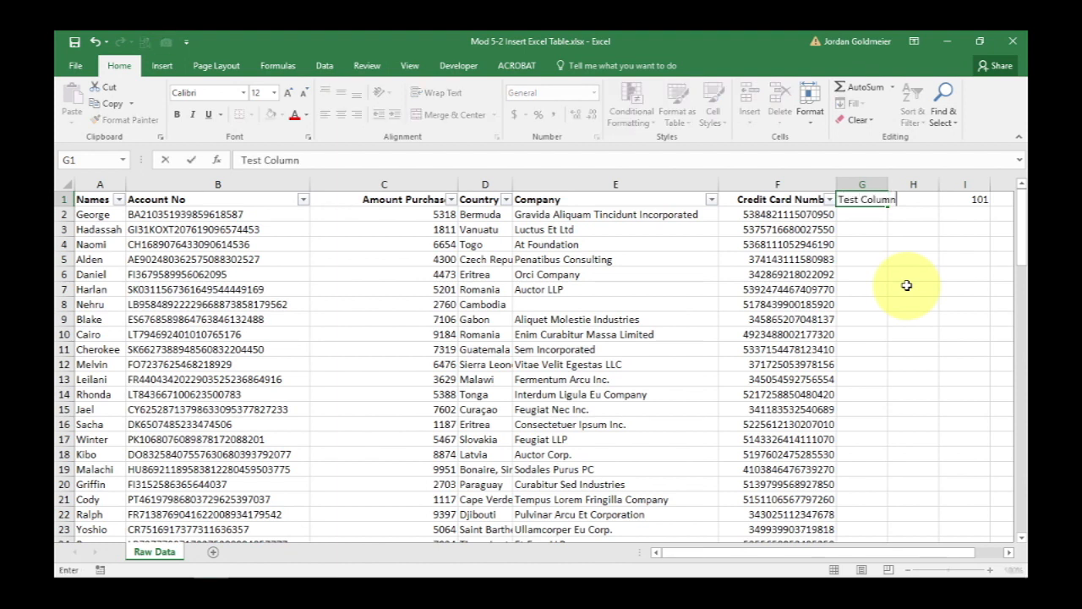
key("Return")
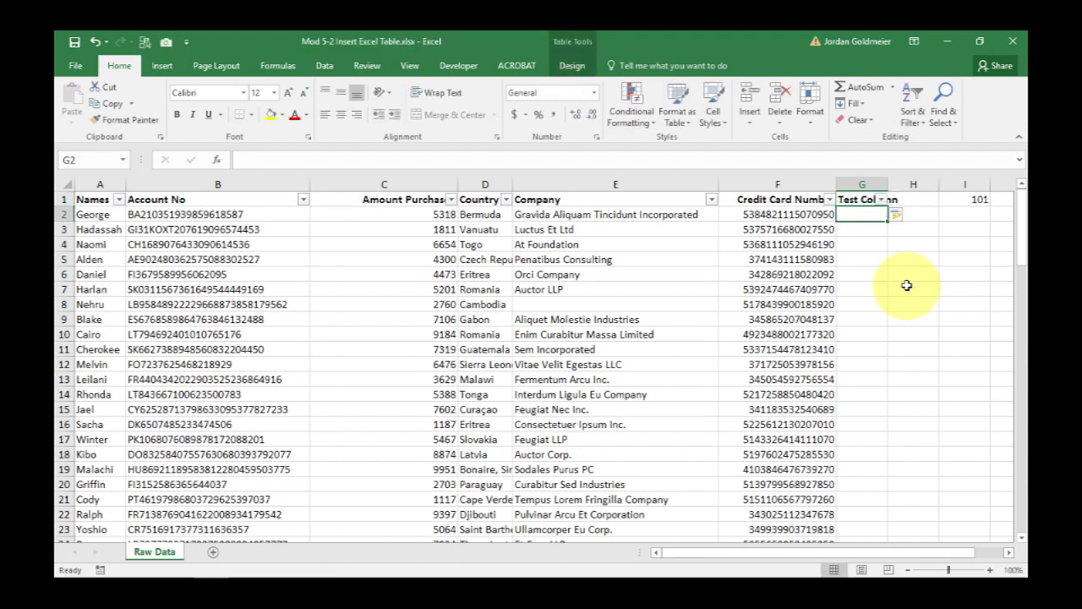
double_click(885, 182)
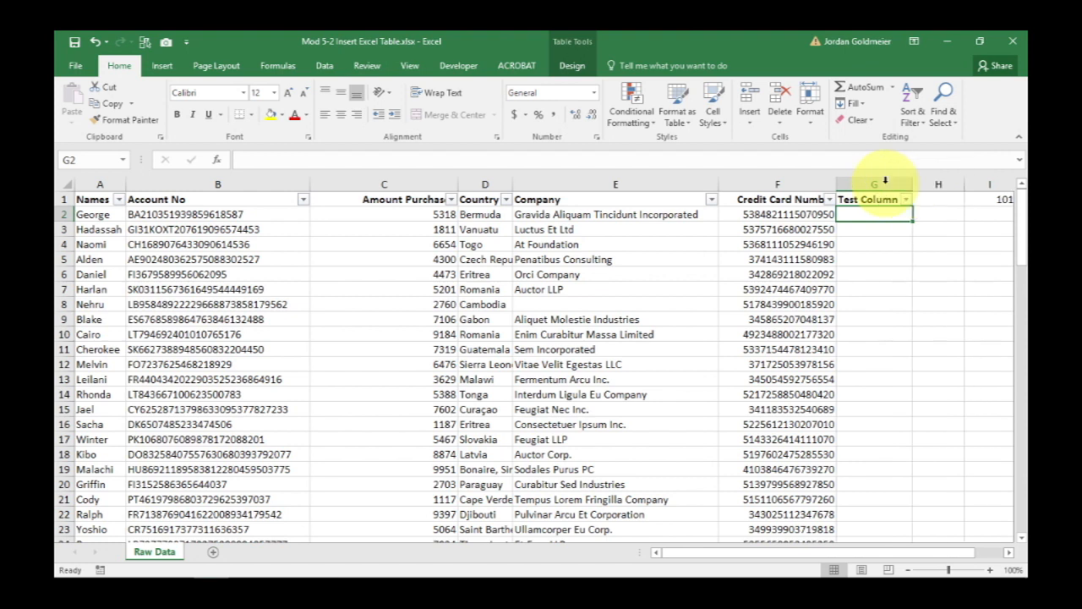